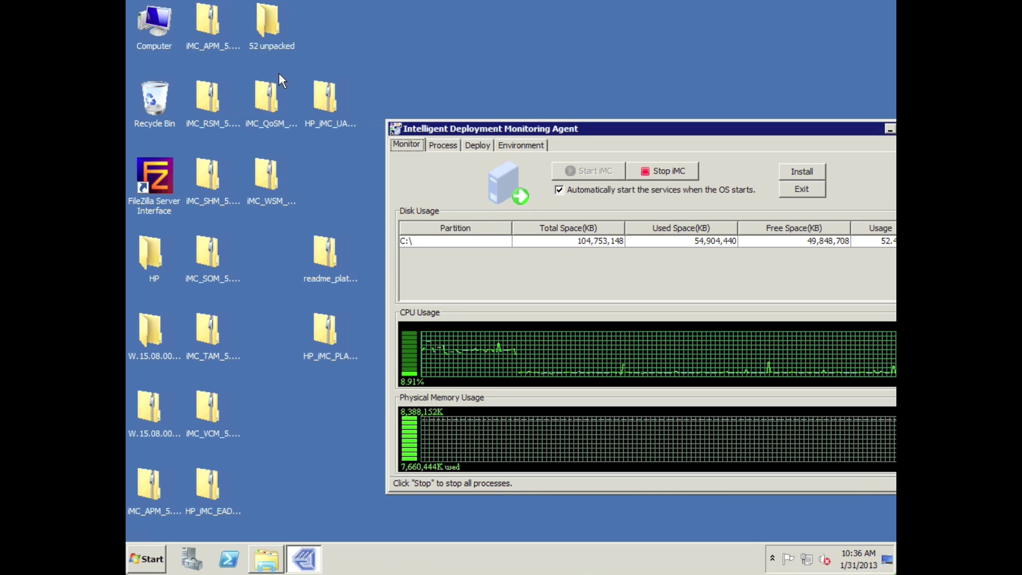
# Step: Select the '52 unpacked' folder on the desktop
pyautogui.click(261, 13)
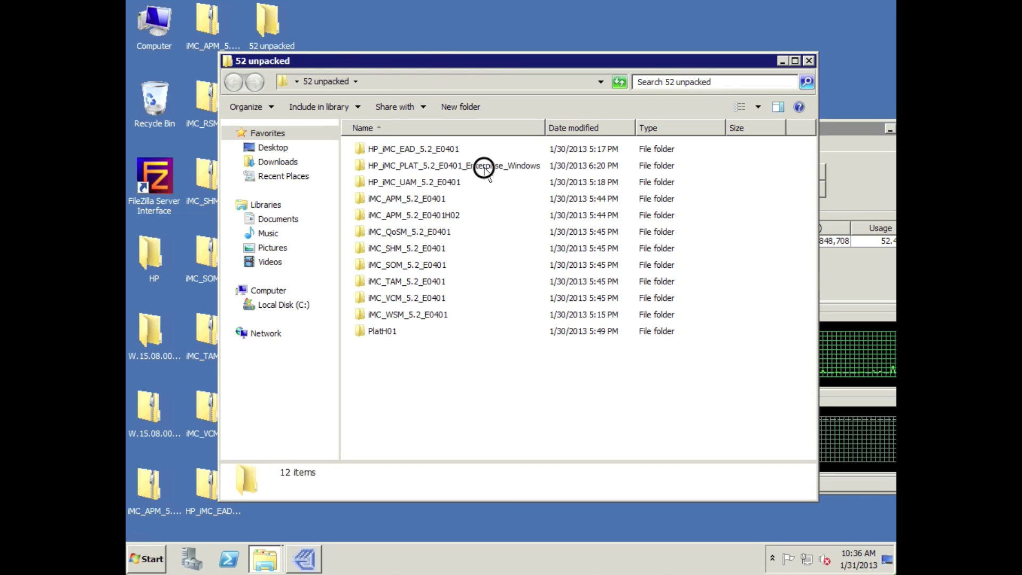
# Step: Go to 52 unpacked > HP_iMC_PLAT_5.2_E0401_Enterprise_Windows > windows > install and select the backup script
pyautogui.doubleClick(485, 167)
pyautogui.doubleClick(423, 150)
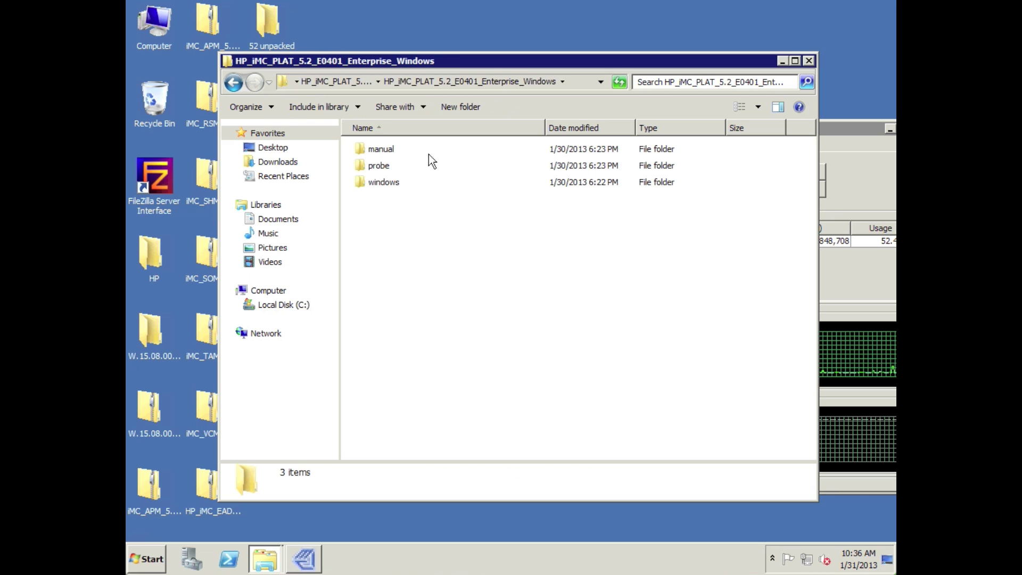
pyautogui.doubleClick(384, 182)
pyautogui.doubleClick(378, 150)
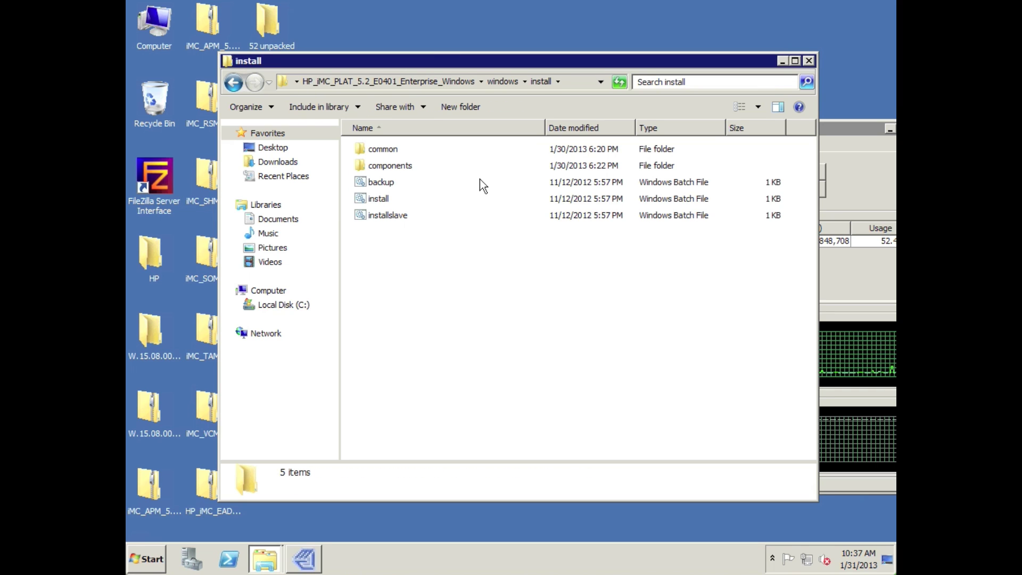
pyautogui.click(385, 184)
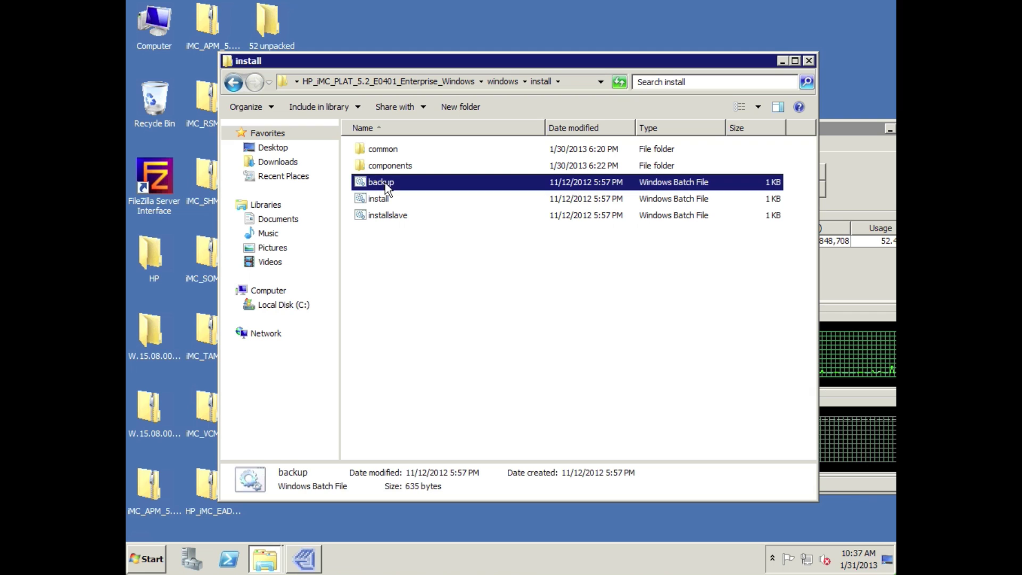
# Step: Browse for a backup location on the Desktop and create a new folder there
pyautogui.click(782, 61)
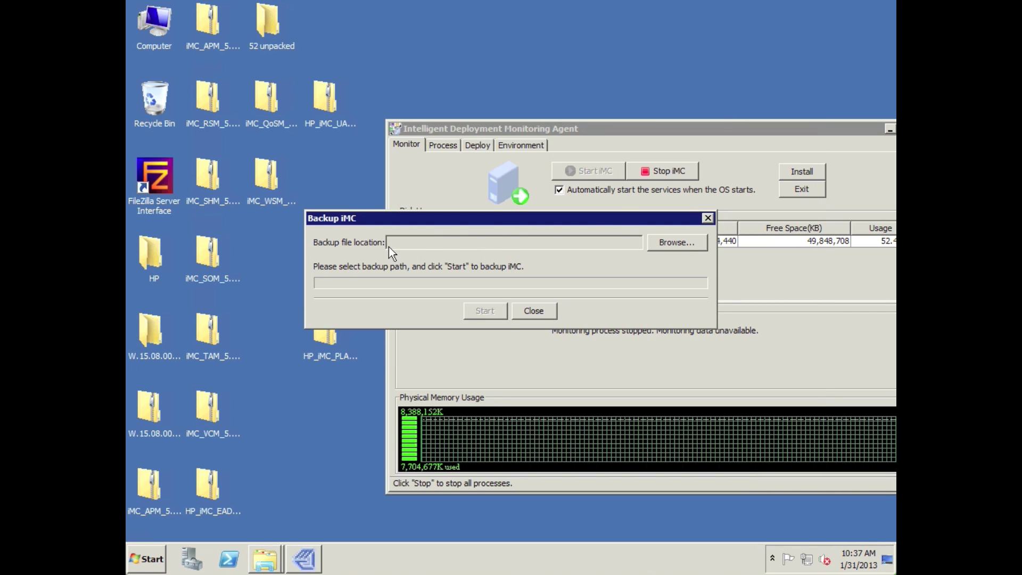
pyautogui.click(678, 243)
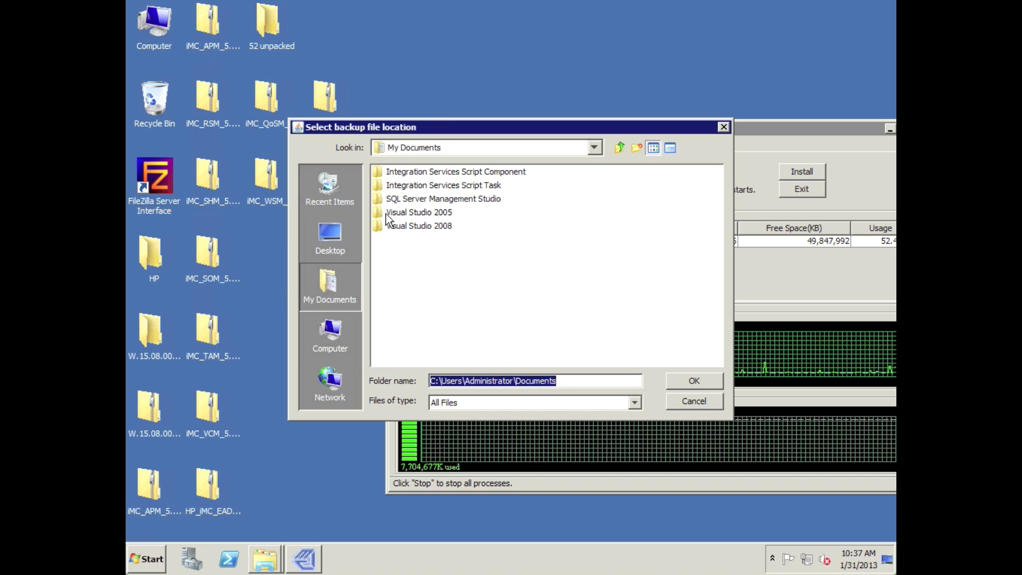
pyautogui.click(329, 240)
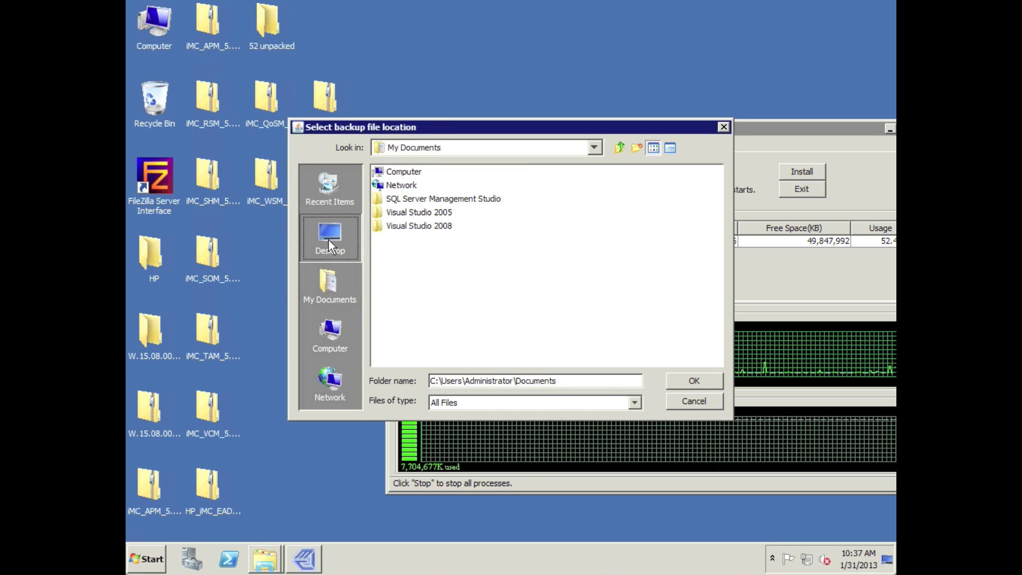
pyautogui.rightClick(400, 299)
pyautogui.click(445, 353)
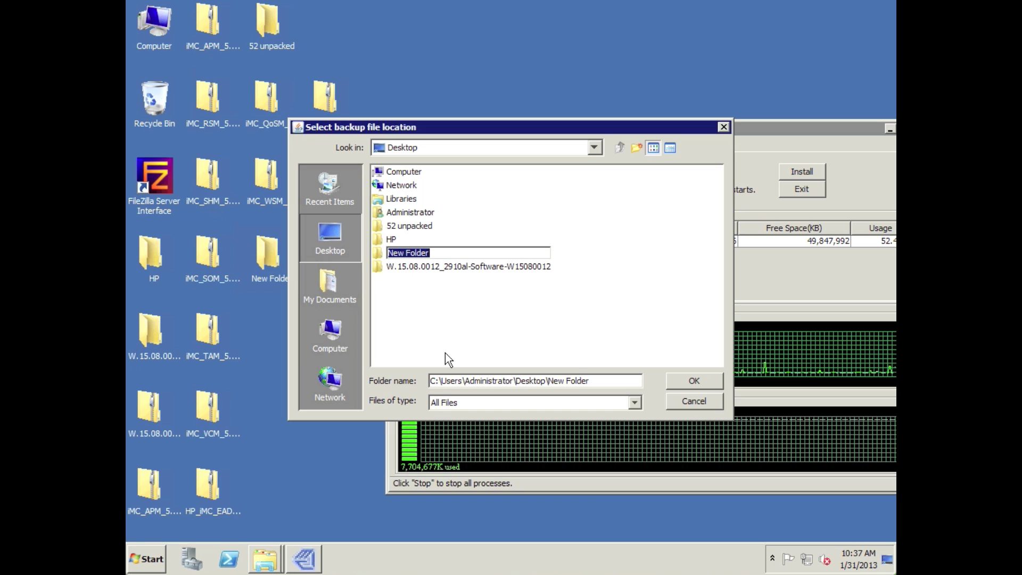
# Step: Name the folder 'pre 5.2 install backup', set it as the backup location and start
pyautogui.write('pre 5.2 install')
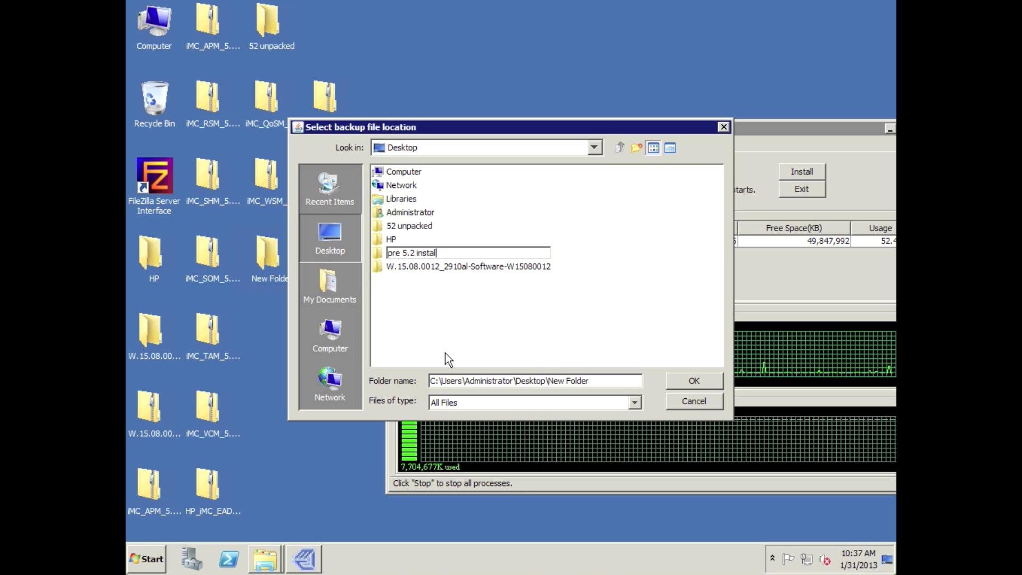
pyautogui.write(' backup')
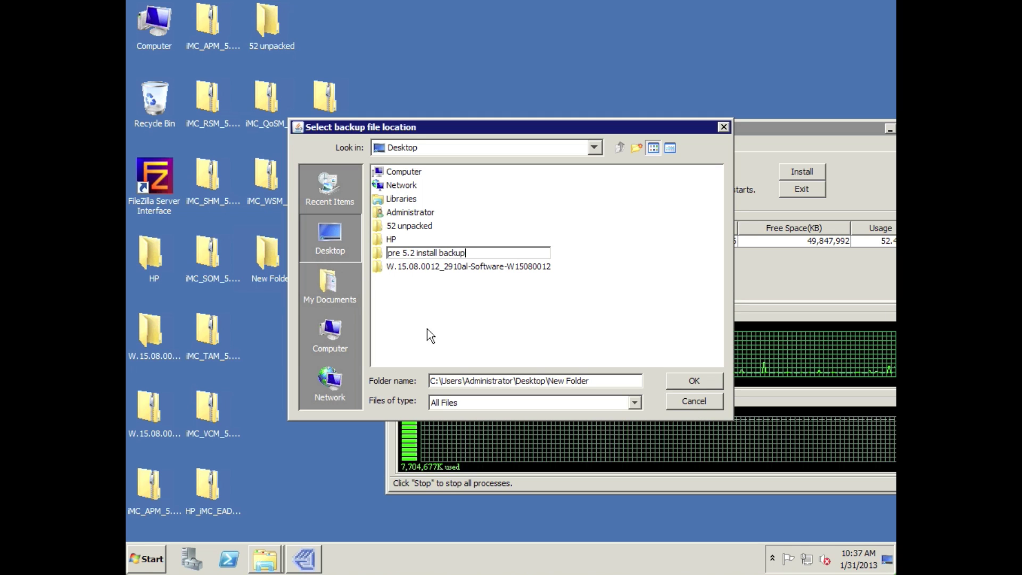
pyautogui.click(384, 255)
pyautogui.doubleClick(385, 255)
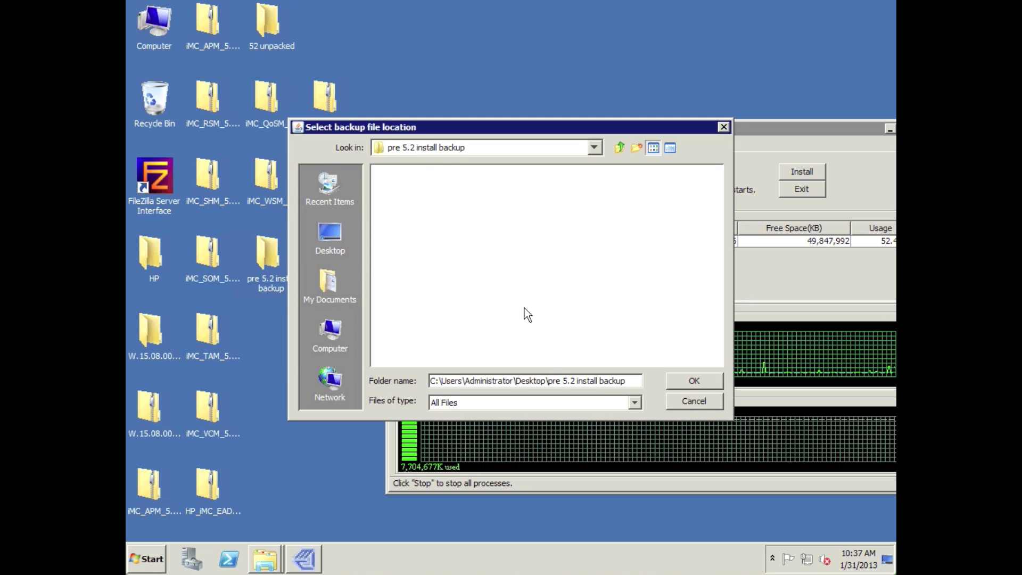
pyautogui.click(681, 381)
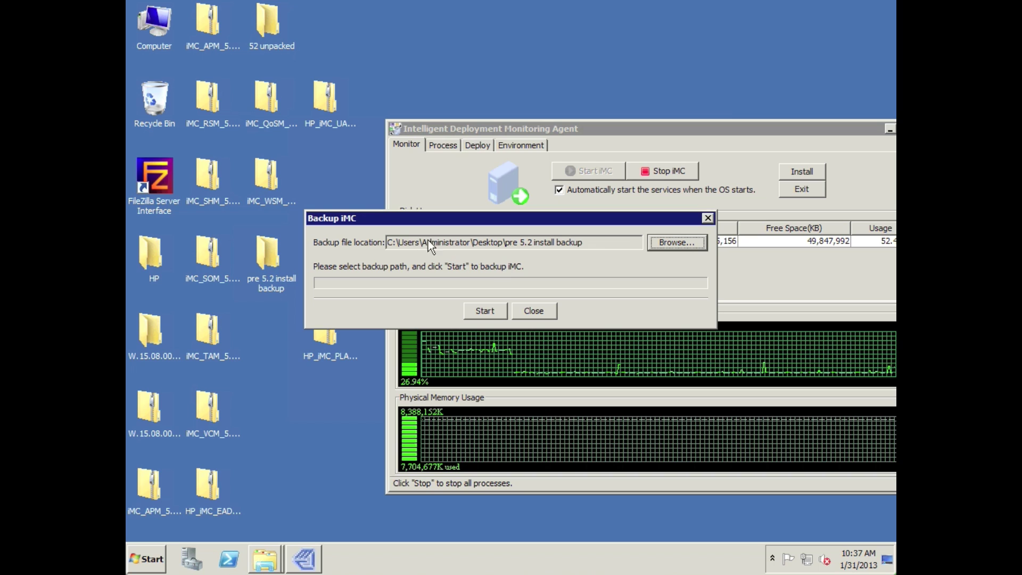
pyautogui.click(485, 312)
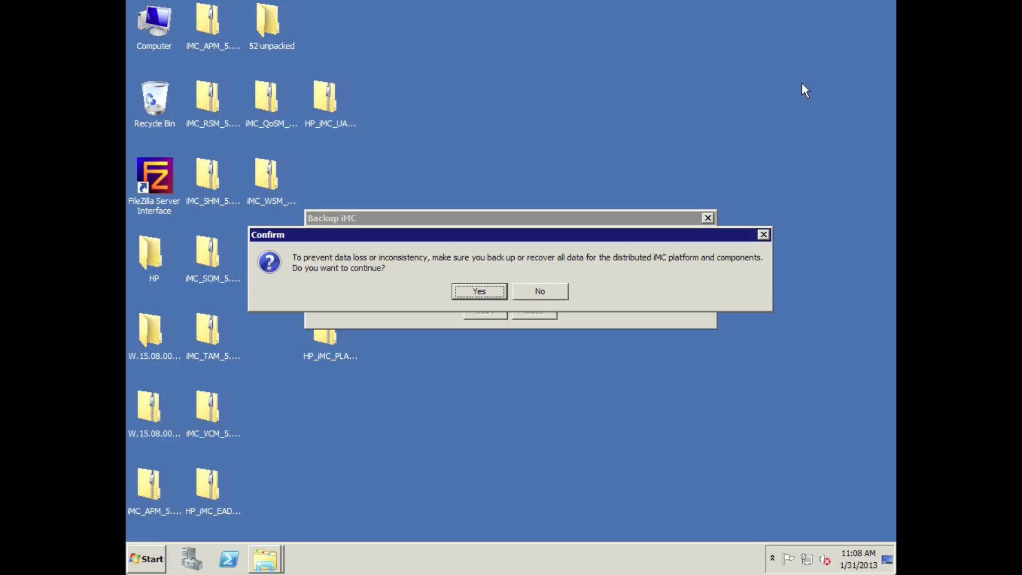
# Step: Confirm the data-consistency warning, let the iMC backup complete, and close the Backup tool
pyautogui.click(802, 85)
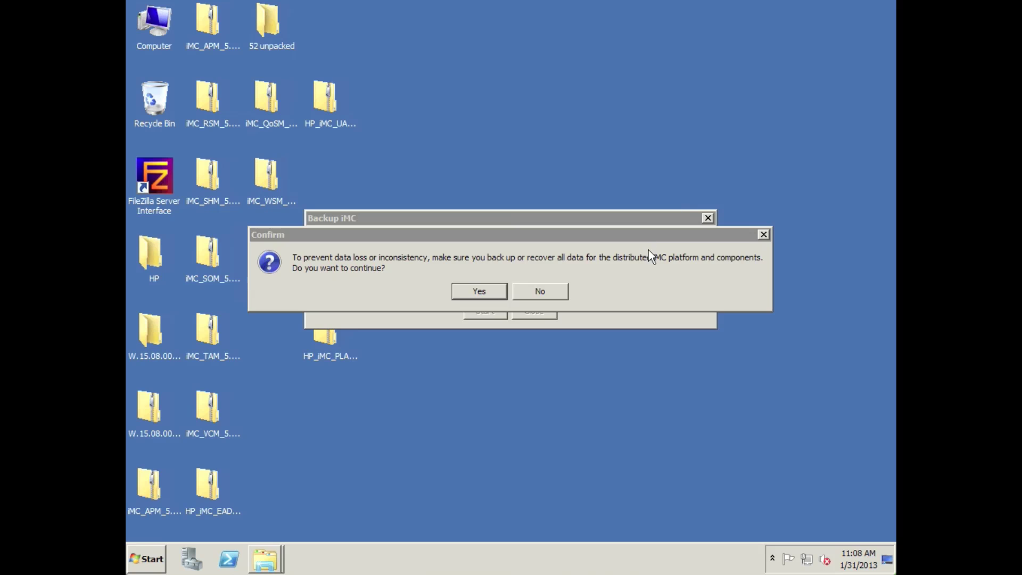
pyautogui.click(479, 291)
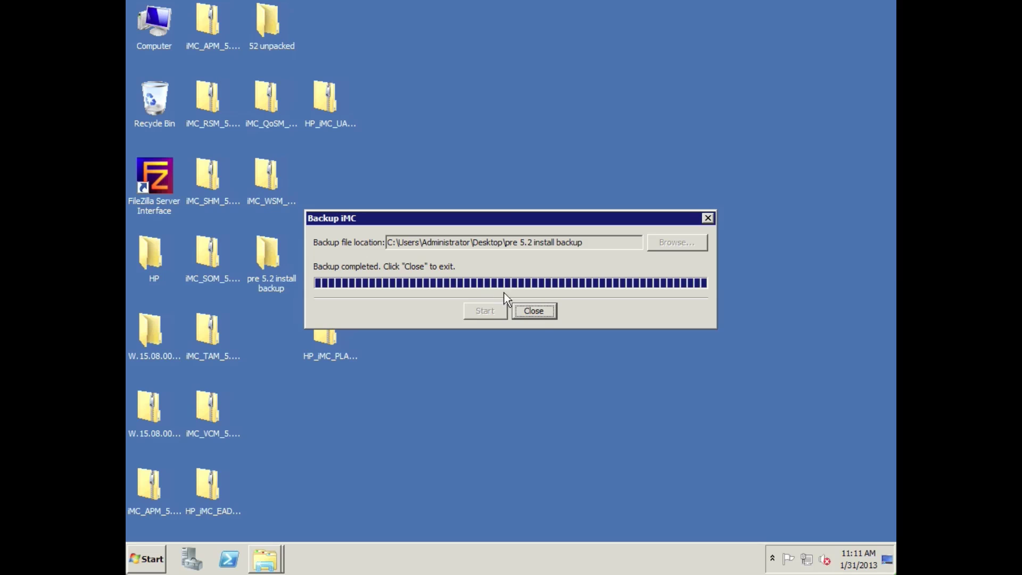
pyautogui.click(539, 311)
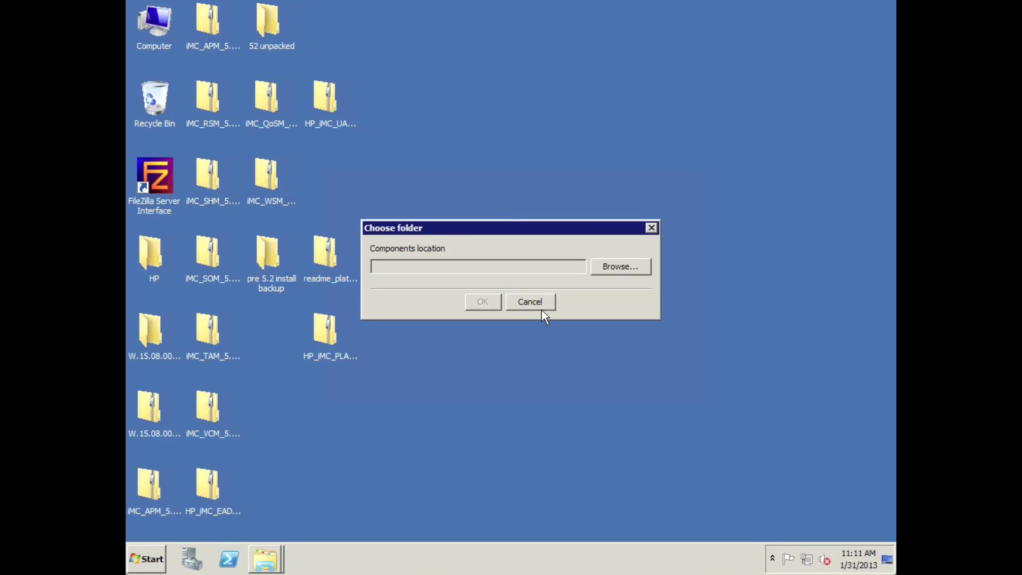
# Step: Point the components location to 52 unpacked\HP_iMC_PLAT_5.2_E0401_Enterprise_Windows\windows\install\components and confirm
pyautogui.click(606, 265)
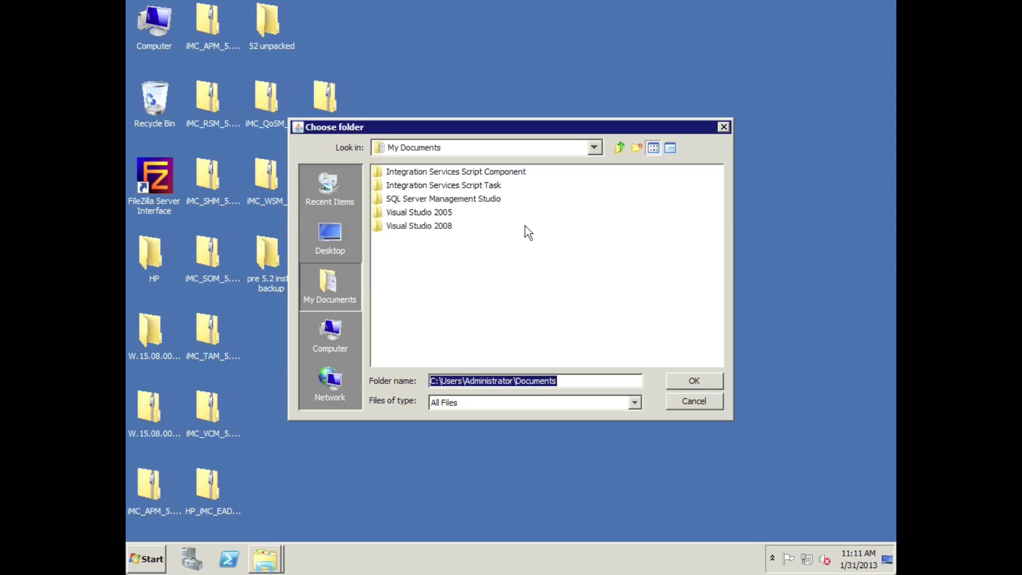
pyautogui.click(323, 243)
pyautogui.doubleClick(394, 227)
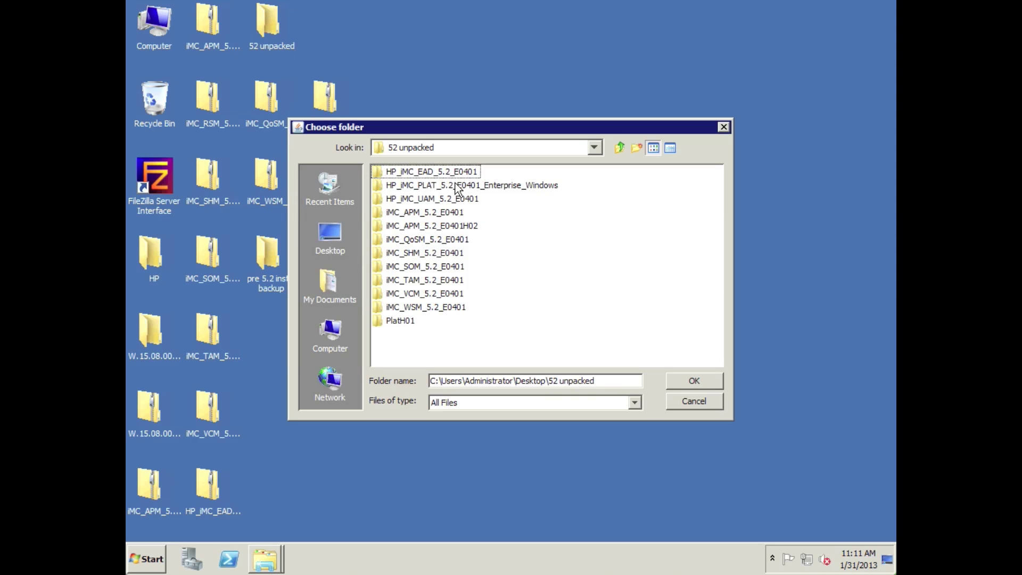
pyautogui.click(456, 187)
pyautogui.doubleClick(456, 186)
pyautogui.doubleClick(450, 174)
pyautogui.click(403, 204)
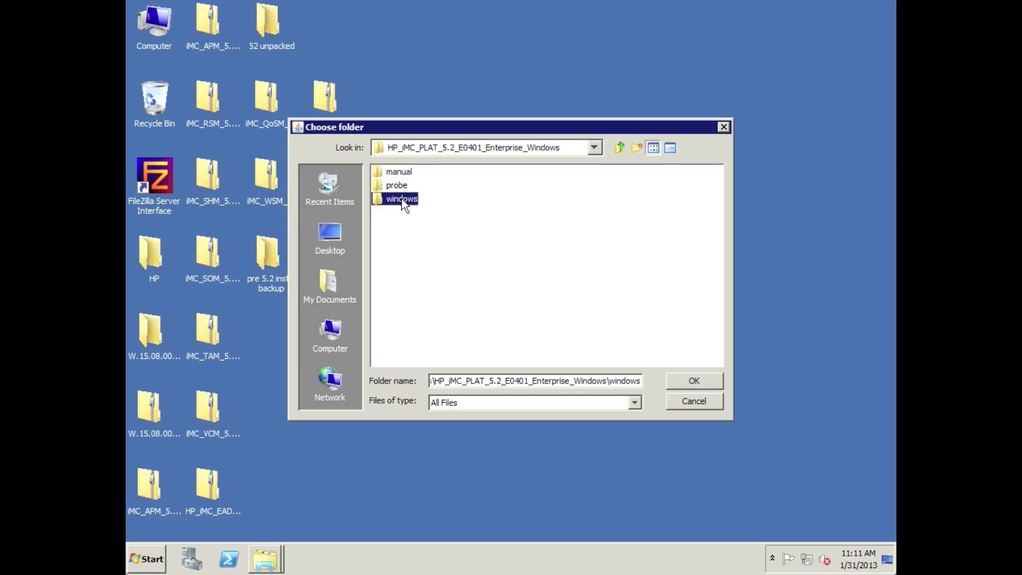
pyautogui.doubleClick(402, 200)
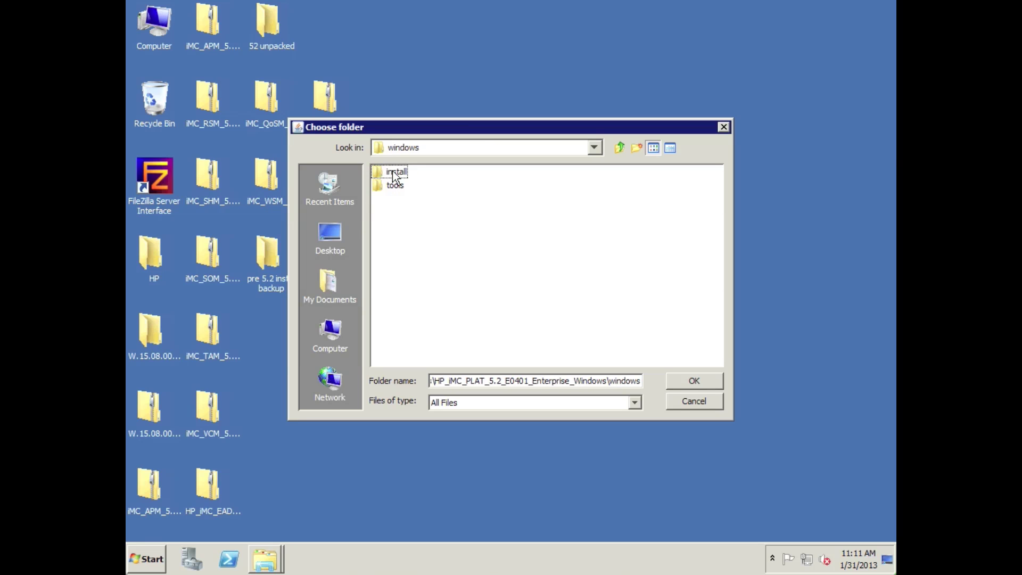
pyautogui.doubleClick(394, 175)
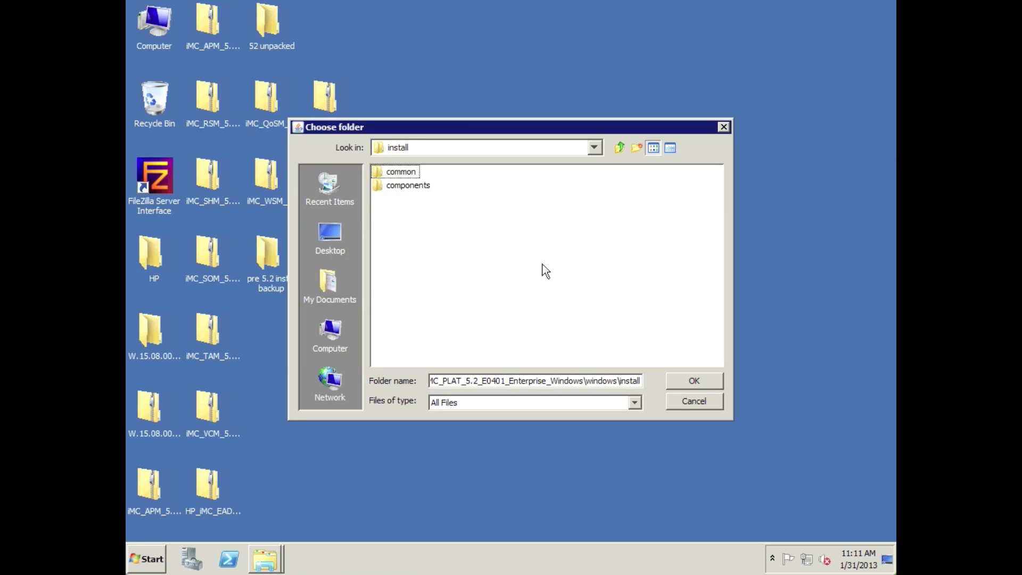
pyautogui.click(684, 381)
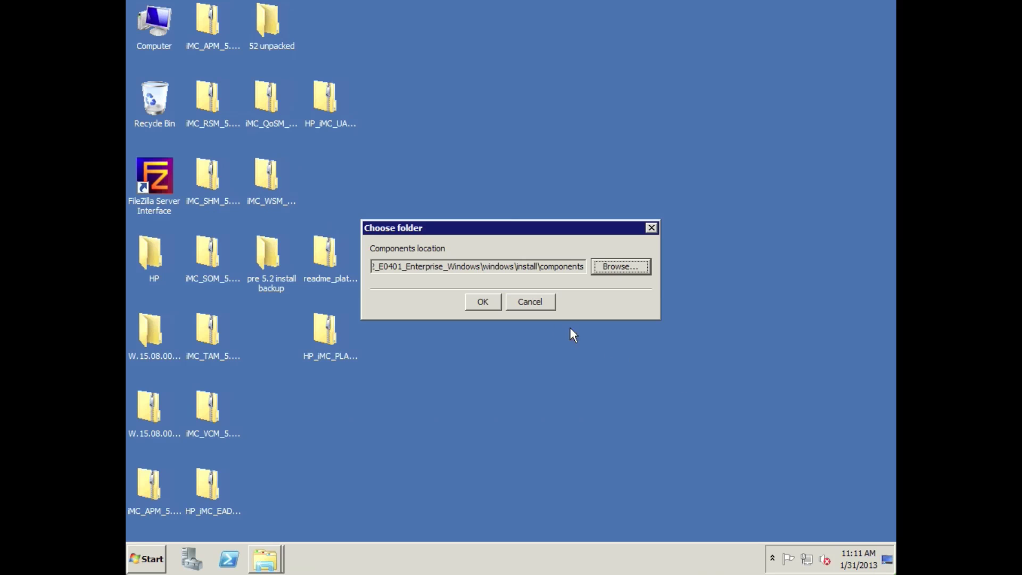
pyautogui.click(483, 301)
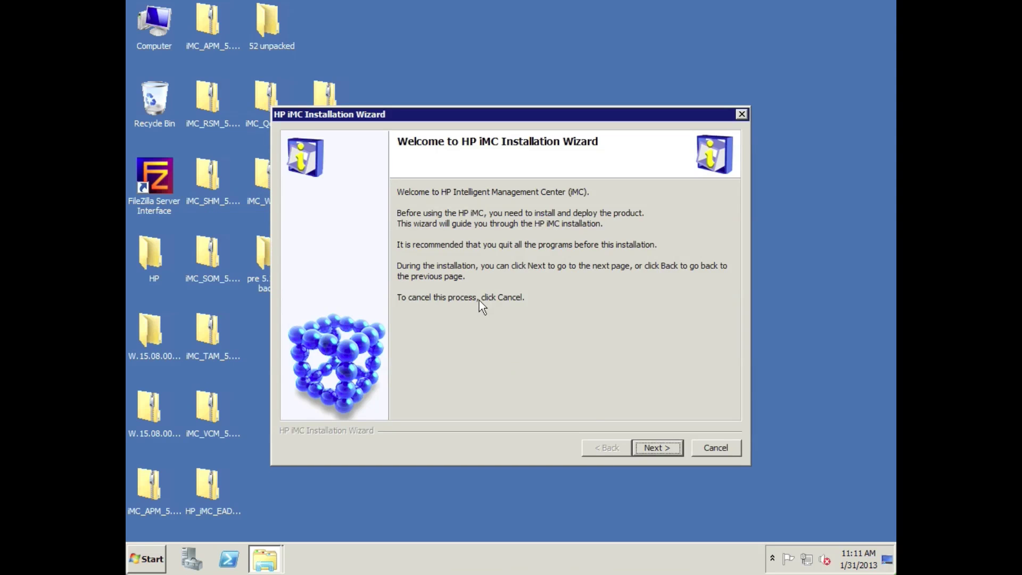
# Step: Accept the licence agreement and dismiss the Upgrade Common Components notice
pyautogui.click(665, 455)
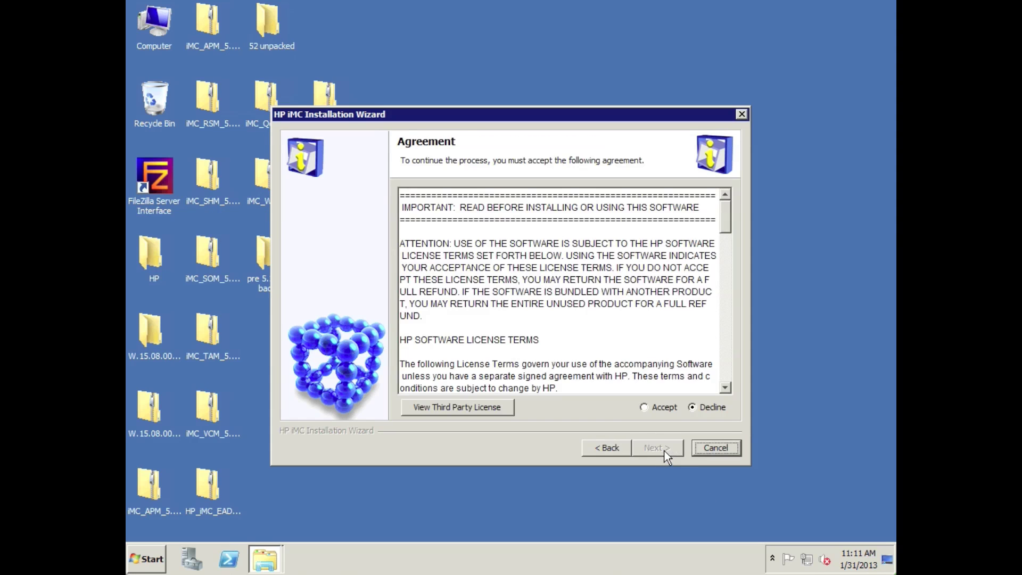
pyautogui.click(645, 407)
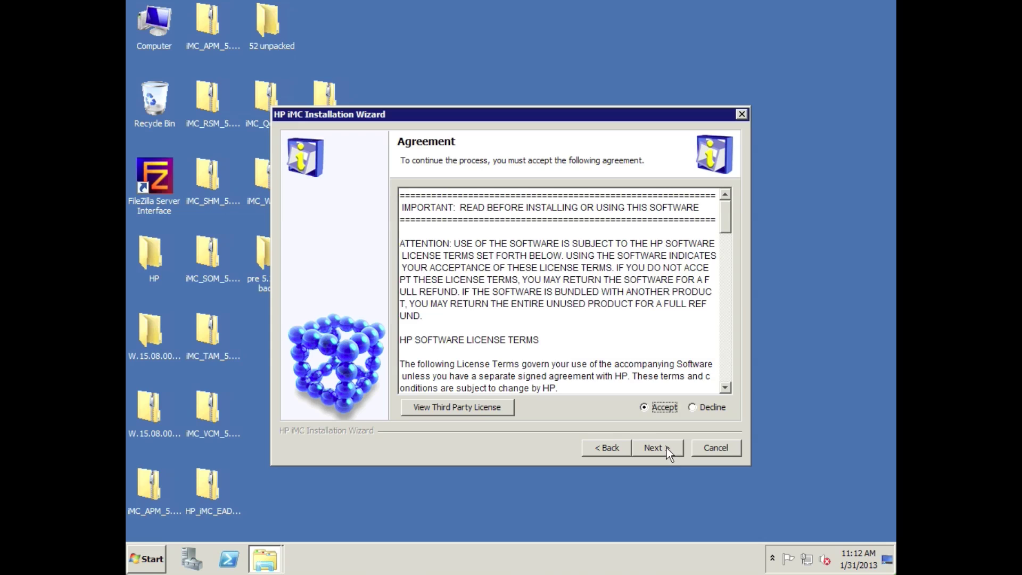
pyautogui.click(666, 448)
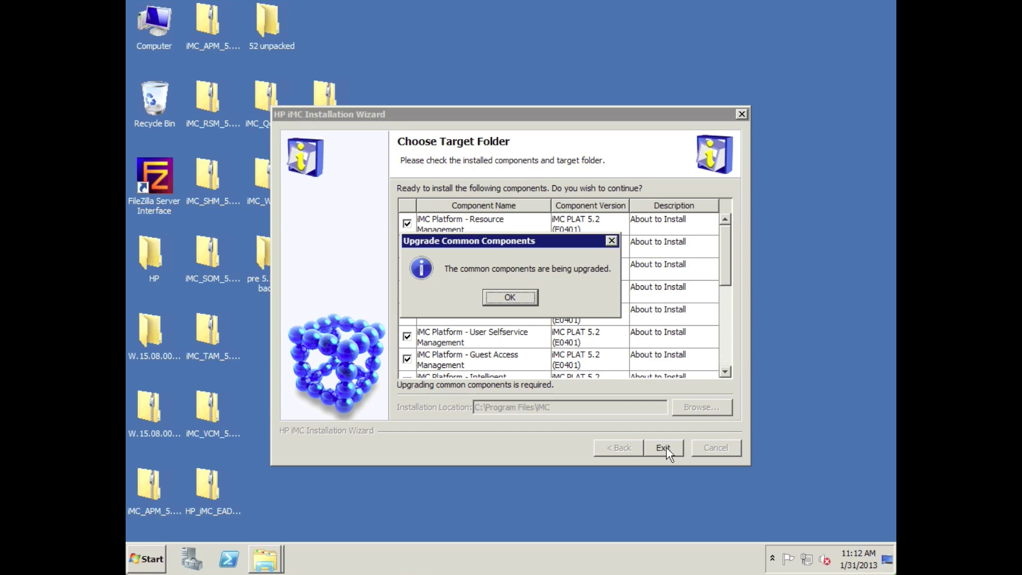
pyautogui.press('Return')
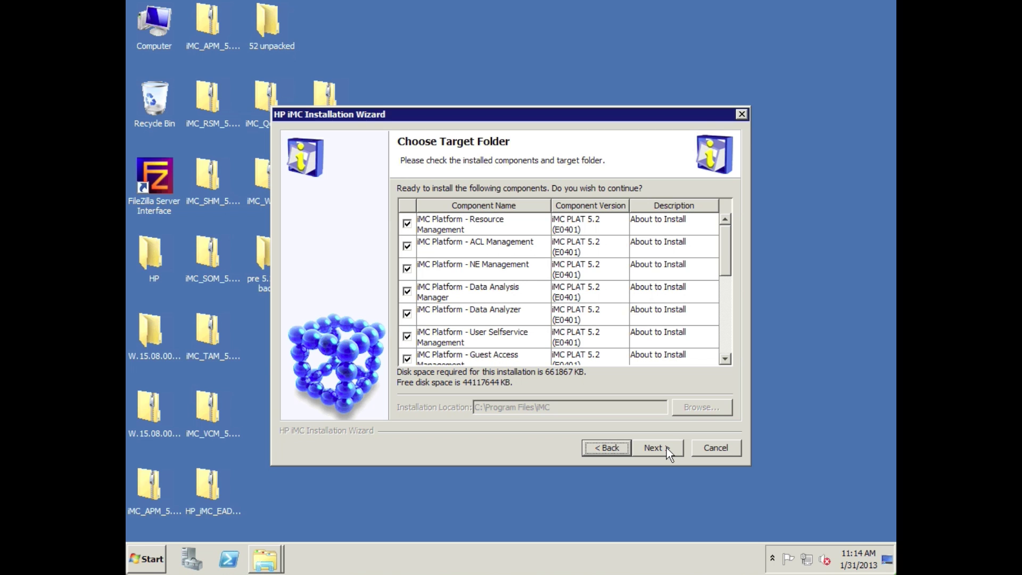
# Step: Review the iMC PLAT 5.2 component list for C:\Program Files\iMC and proceed with installation
pyautogui.click(724, 259)
pyautogui.moveTo(725, 259); pyautogui.dragTo(724, 350)
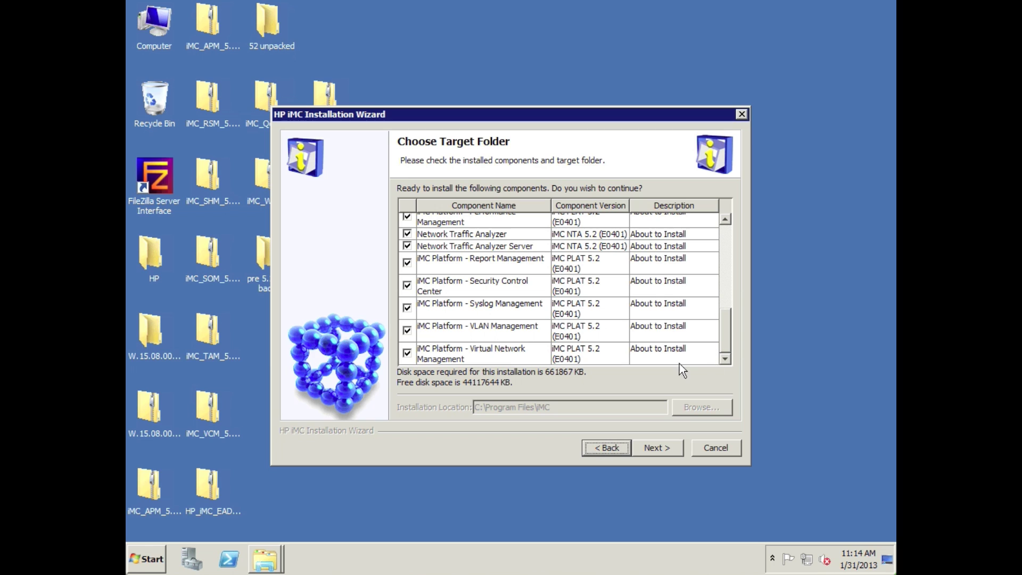
pyautogui.click(658, 446)
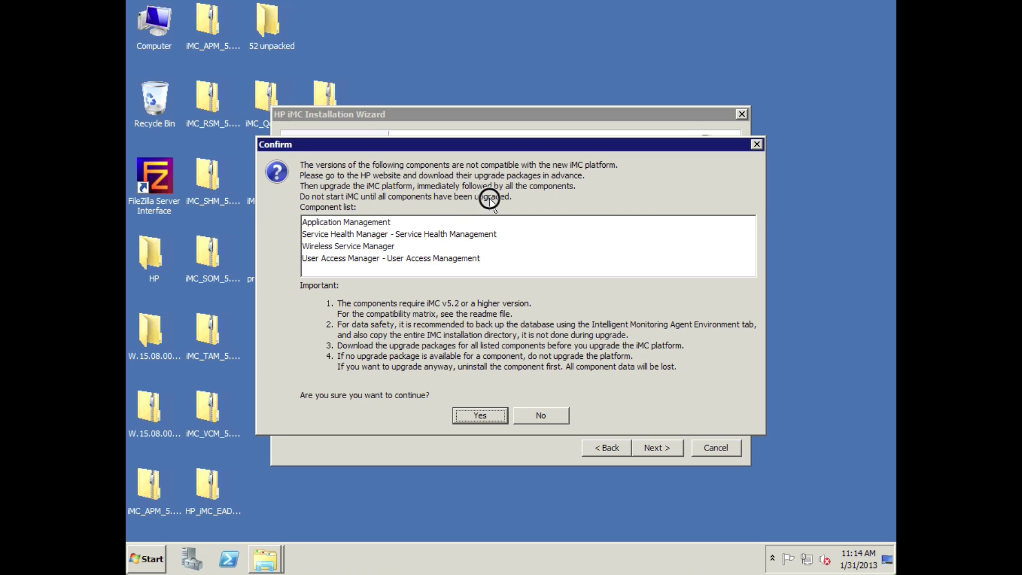
# Step: Inspect the incompatible Application Management, Service Health Manager, Wireless Service Manager and User Access Manager entries, then open Run
pyautogui.click(394, 222)
pyautogui.click(413, 234)
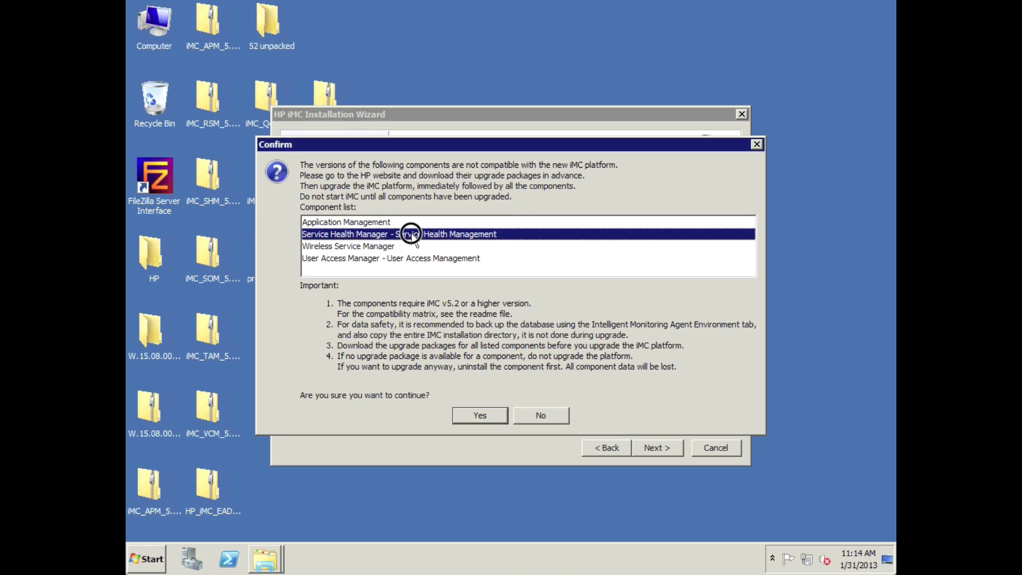
pyautogui.click(394, 246)
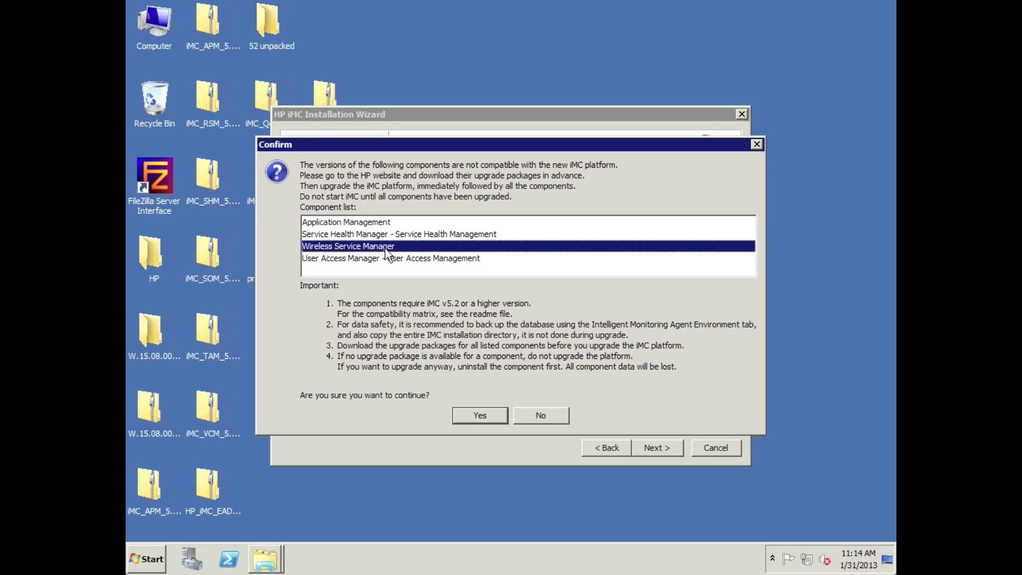
pyautogui.click(379, 259)
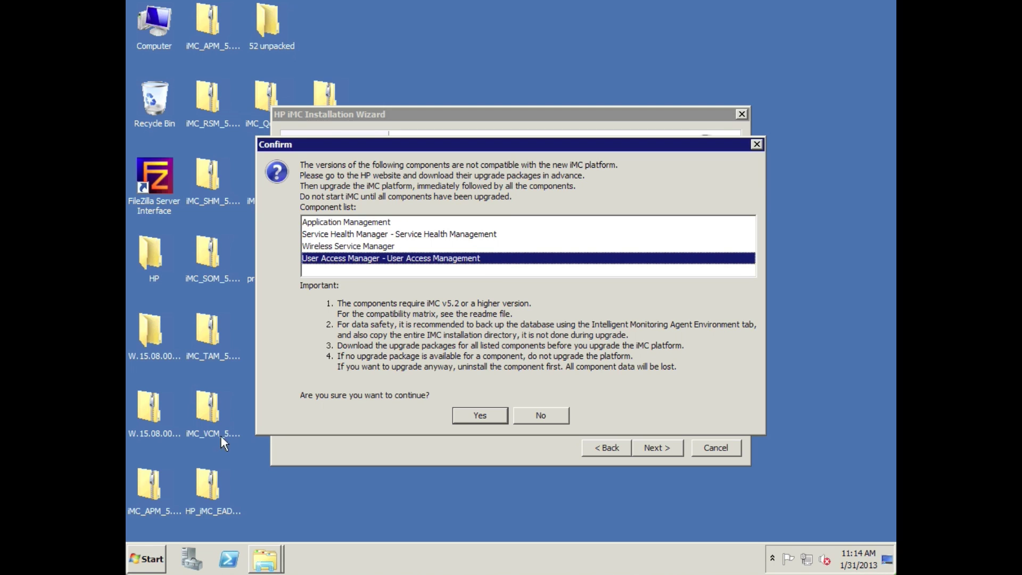
pyautogui.click(151, 561)
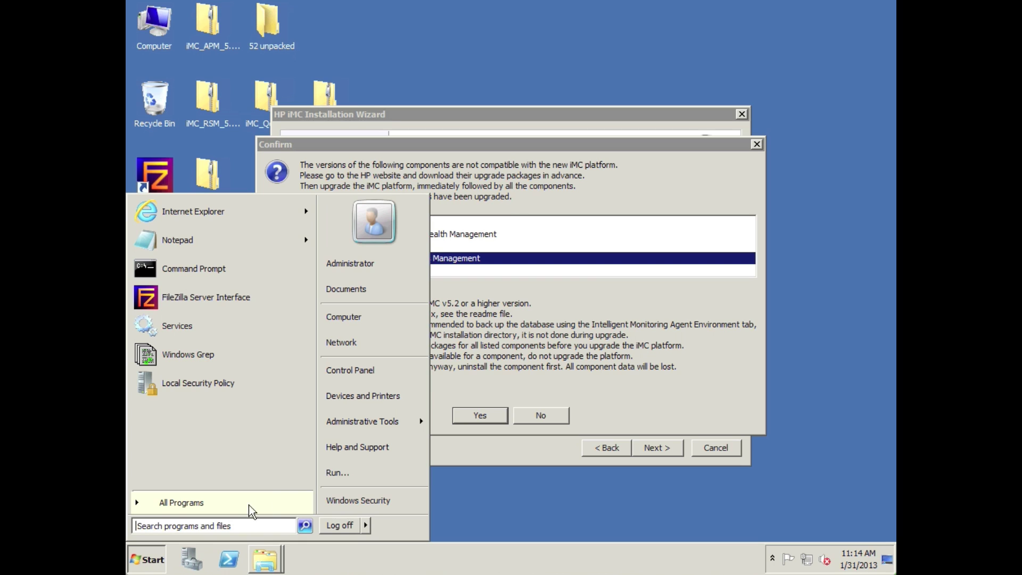
pyautogui.click(337, 469)
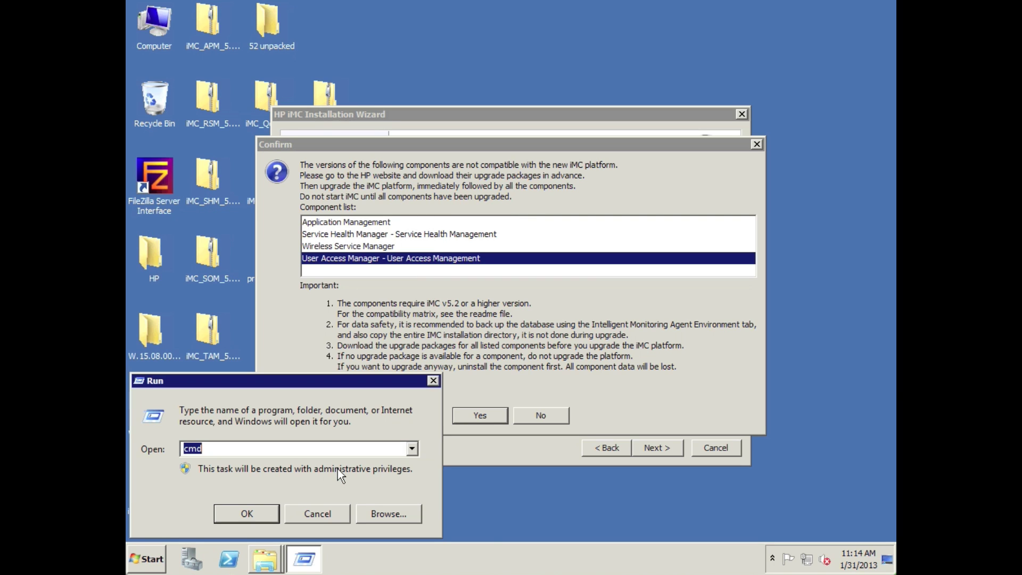
# Step: Launch Notepad from Run and move it below the Confirm dialog
pyautogui.write('notepad')
pyautogui.press('Return')
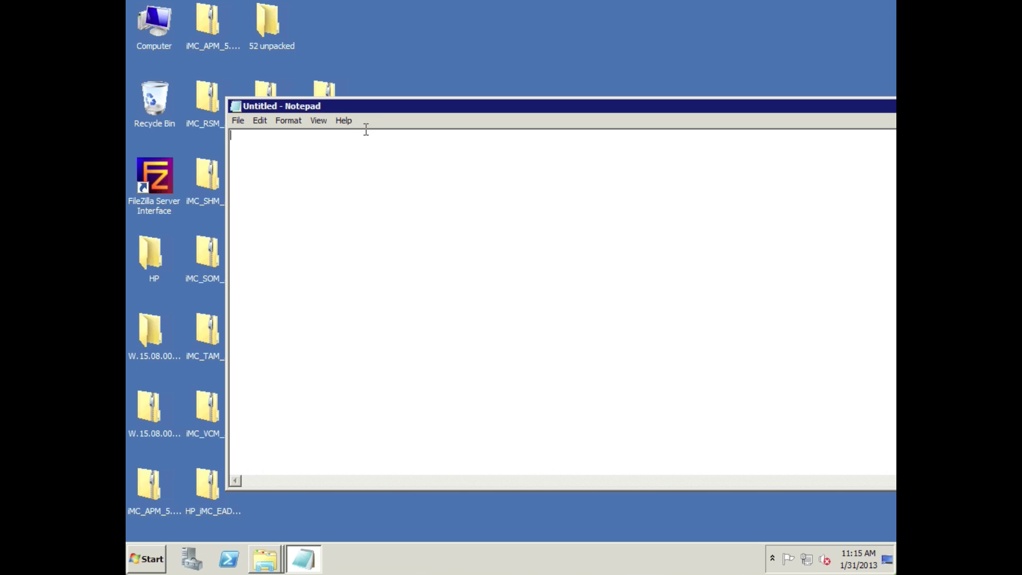
pyautogui.click(371, 103)
pyautogui.moveTo(371, 104); pyautogui.dragTo(395, 326)
# Step: List APM, SHM, WSM and UAM on separate lines in the note
pyautogui.click(404, 284)
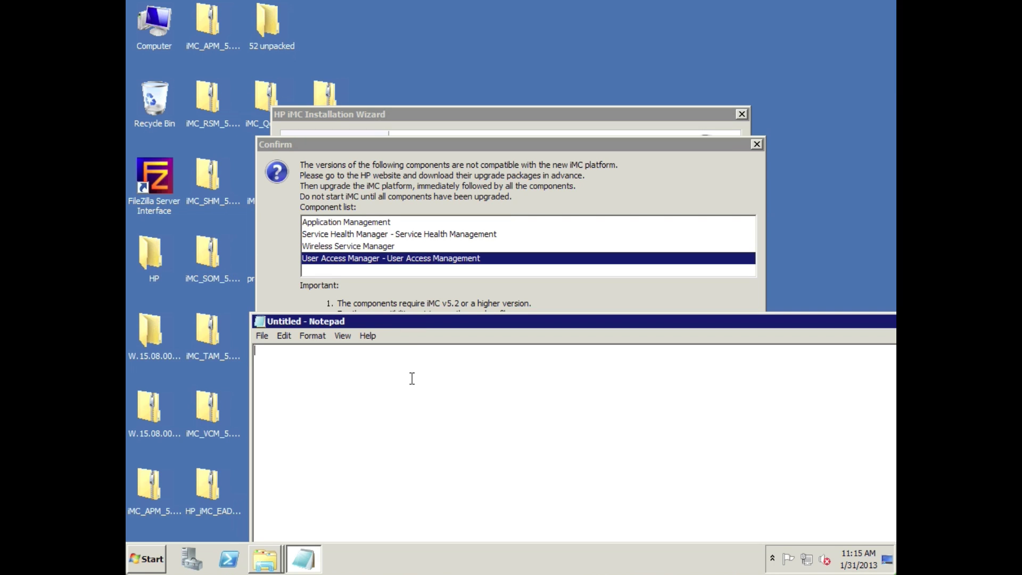
pyautogui.write('APM')
pyautogui.press('Return')
pyautogui.write('SHM')
pyautogui.press('Return')
pyautogui.write('WSM')
pyautogui.press('Return')
pyautogui.write('UAM')
pyautogui.press('Return')
pyautogui.click(533, 310)
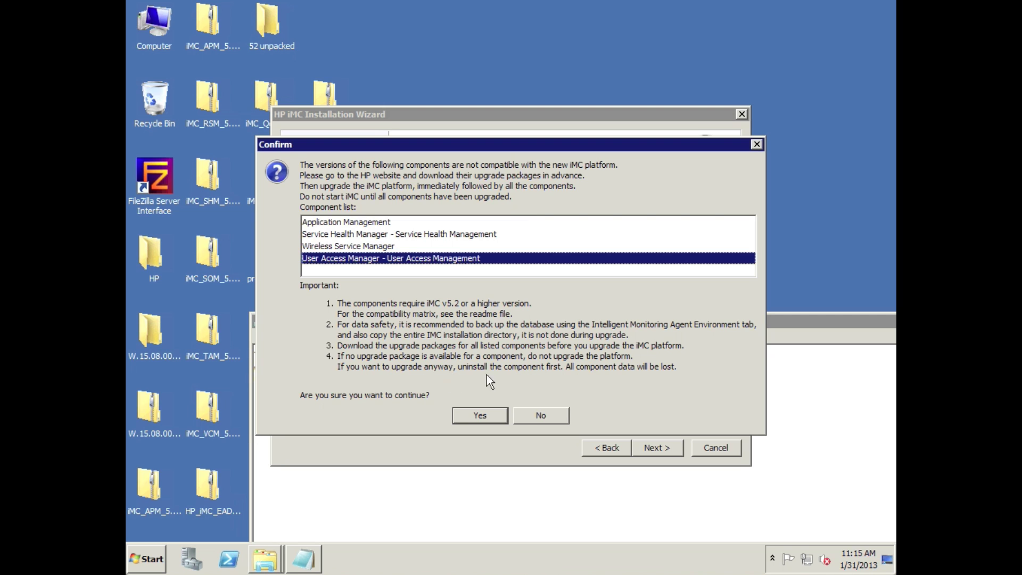
# Step: Accept the incompatibility warning, keep immediate deployment, install the platform and finish with the monitoring agent opening
pyautogui.click(468, 414)
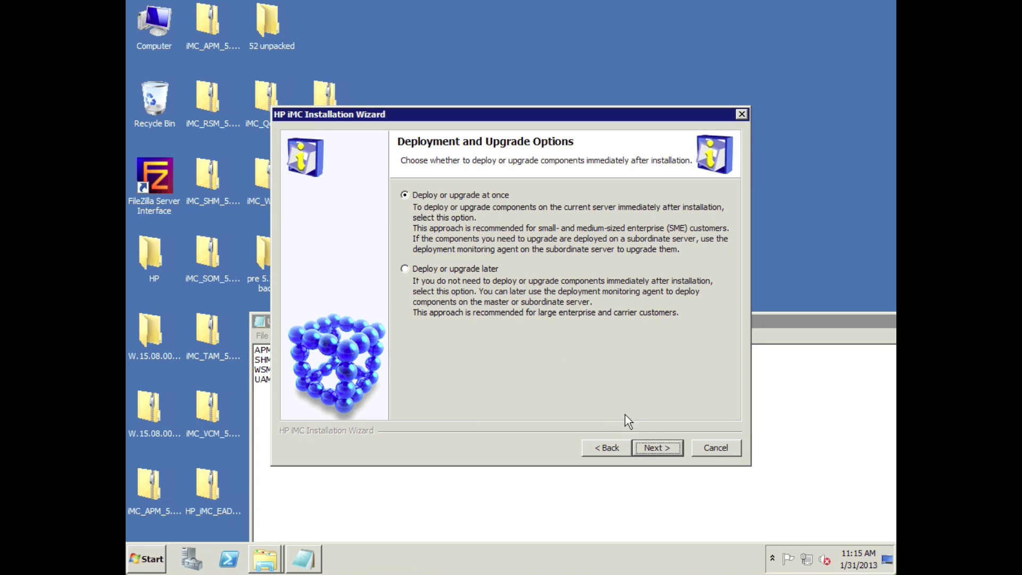
pyautogui.click(656, 449)
pyautogui.click(655, 449)
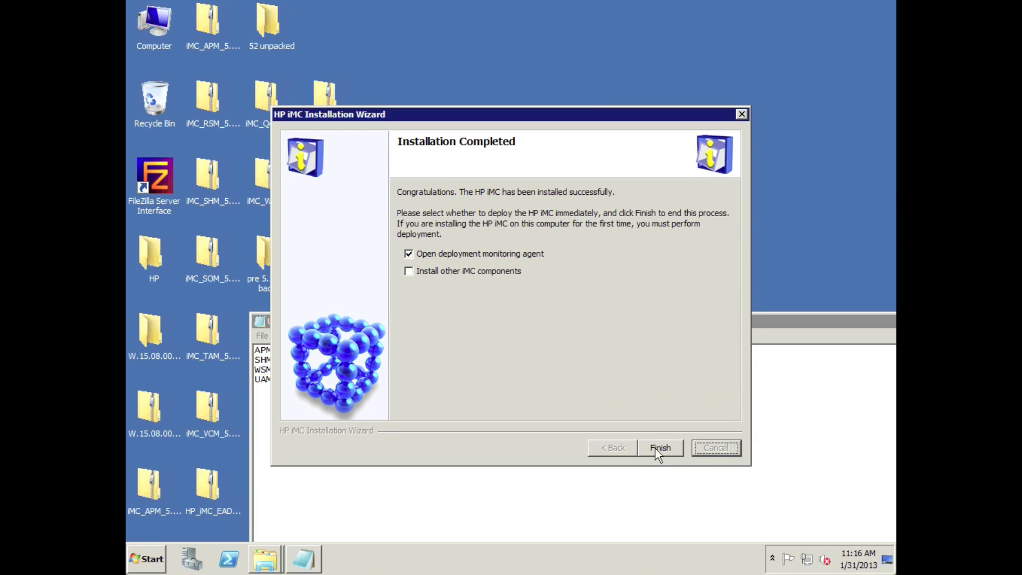
pyautogui.click(659, 449)
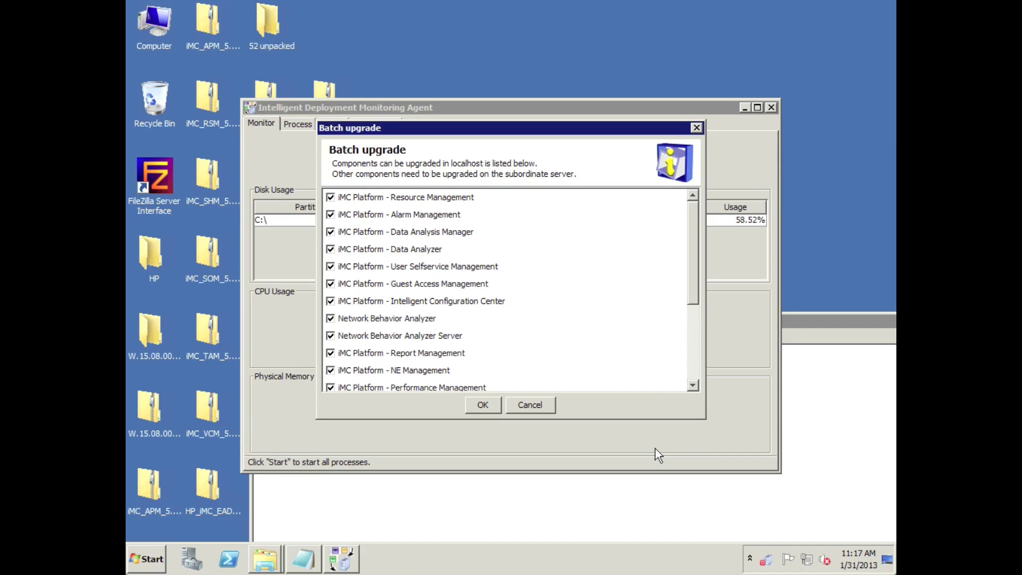
# Step: Run the batch upgrade of the checked components, acknowledge its success, and move the agent window aside
pyautogui.click(483, 406)
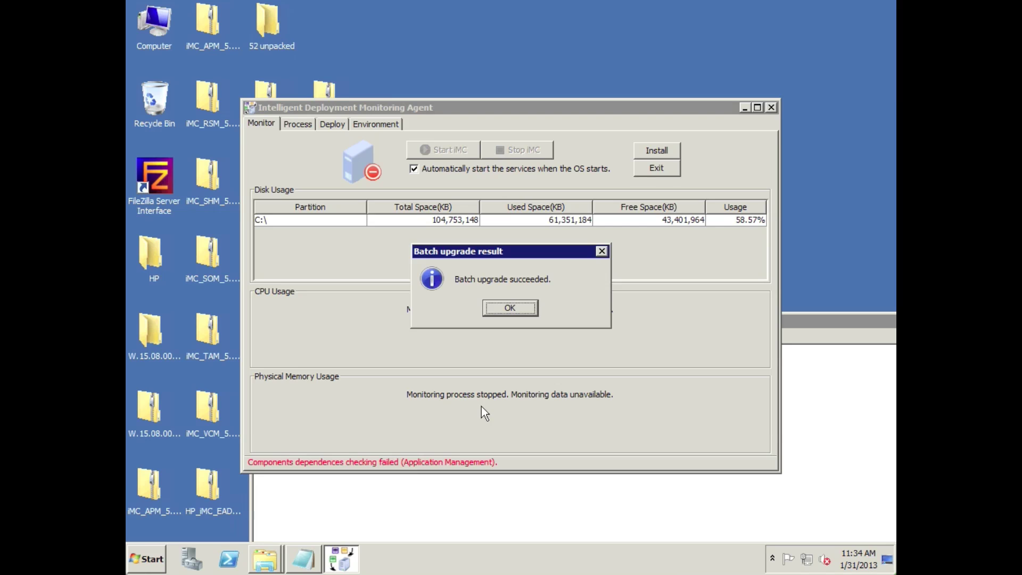
pyautogui.click(502, 301)
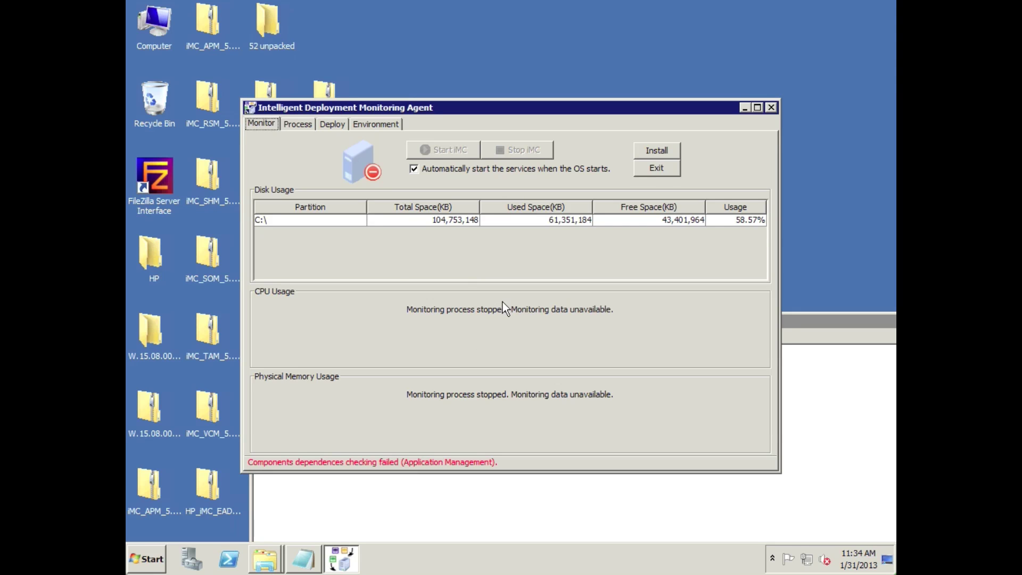
pyautogui.moveTo(441, 107); pyautogui.dragTo(513, 76)
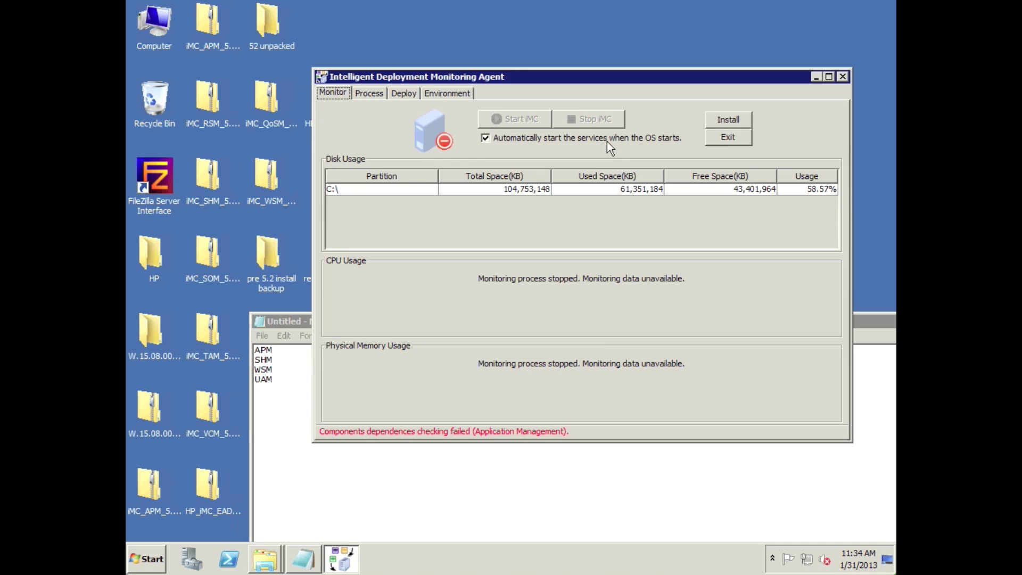
# Step: Point a new install at the iMC_APM_5.2_E0401H02\APM\windows components folder and confirm the location
pyautogui.click(732, 123)
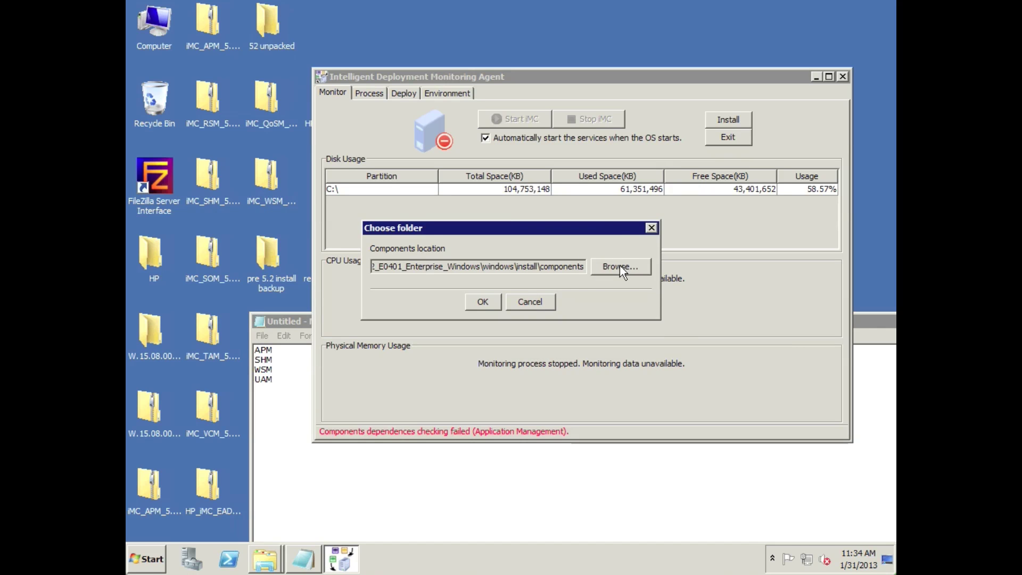
pyautogui.click(618, 266)
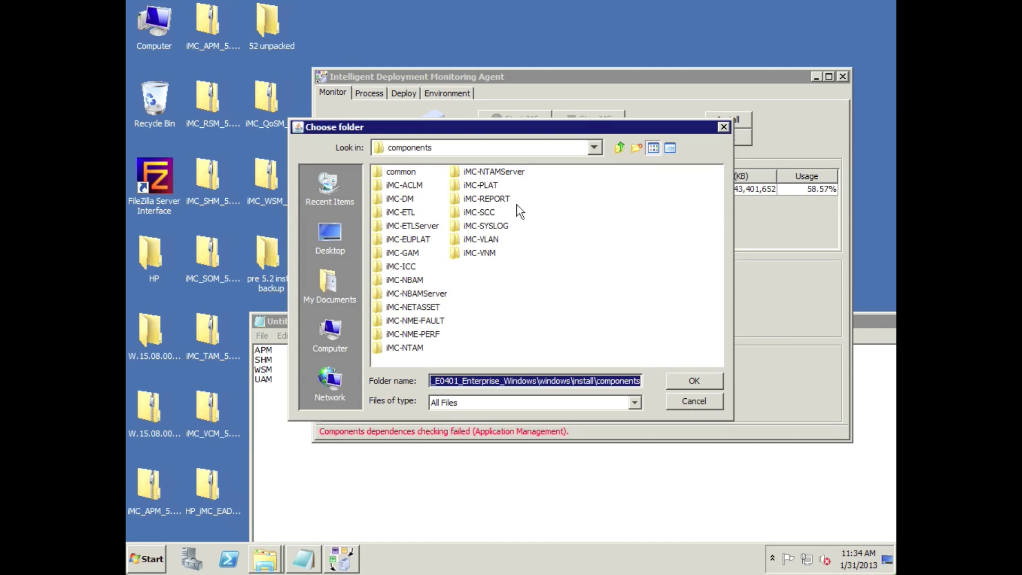
pyautogui.click(619, 149)
pyautogui.click(618, 149)
pyautogui.click(618, 149)
pyautogui.click(619, 149)
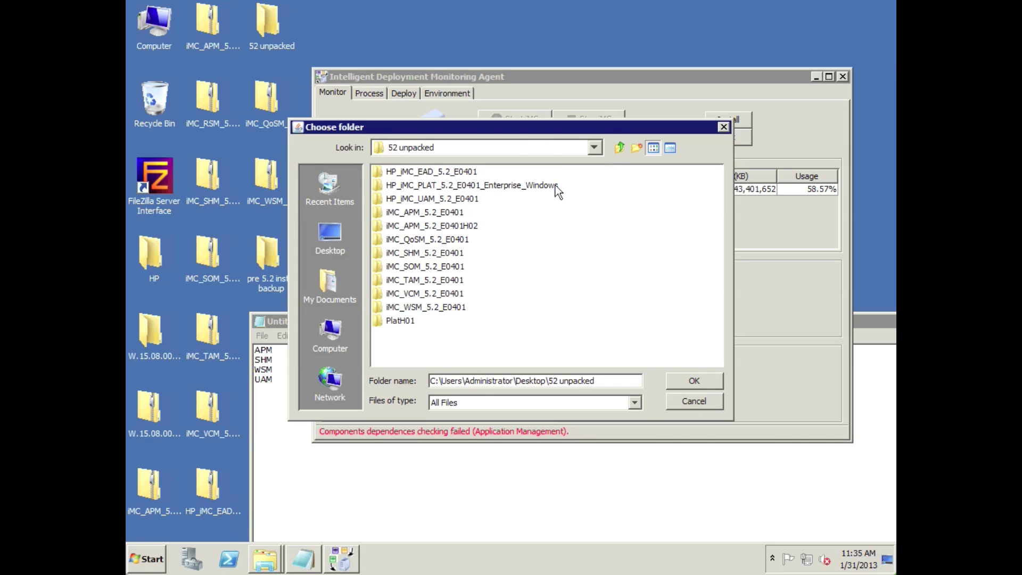
pyautogui.doubleClick(454, 224)
pyautogui.doubleClick(393, 172)
pyautogui.doubleClick(400, 200)
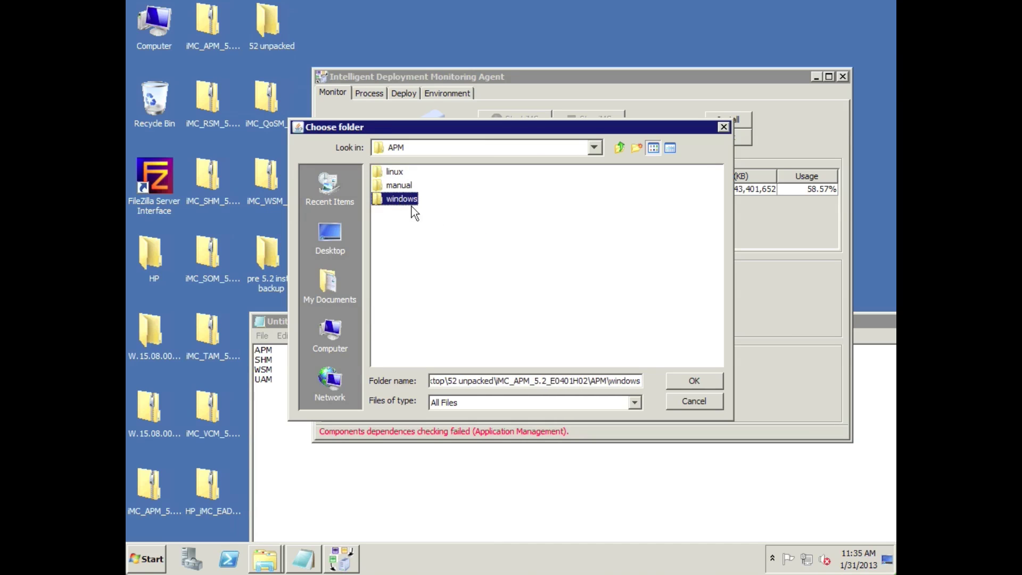
pyautogui.click(688, 381)
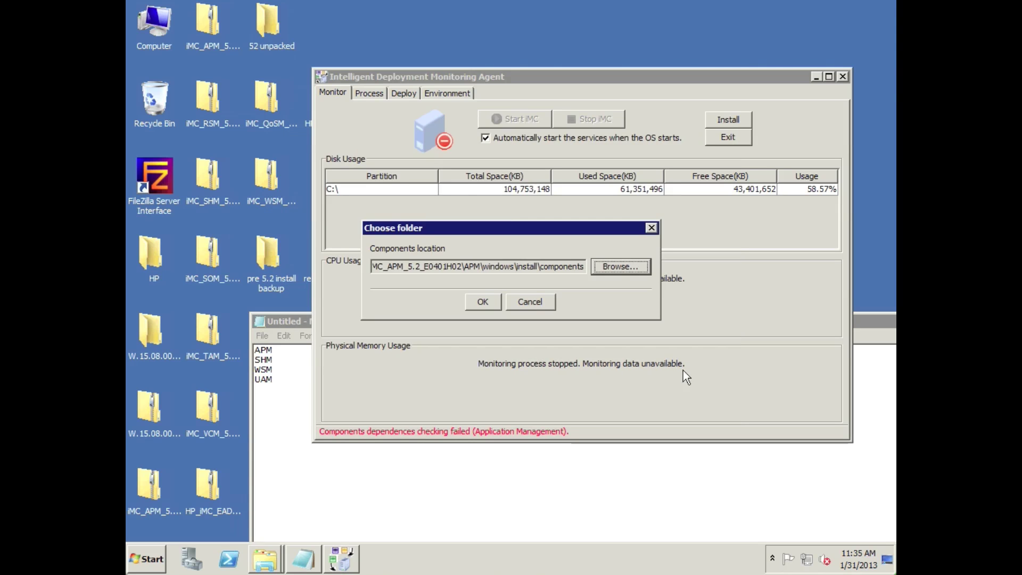
pyautogui.click(482, 300)
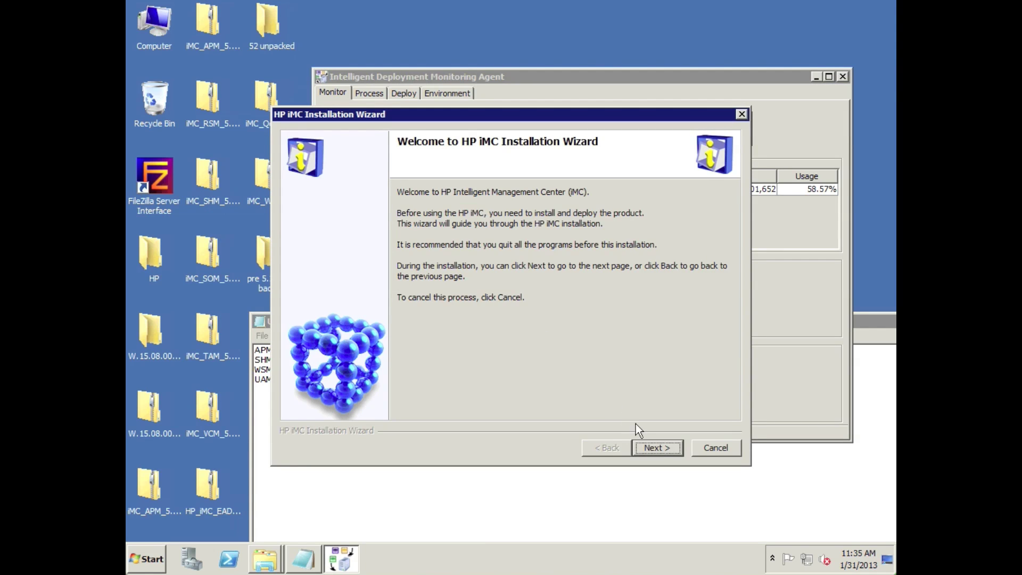
# Step: Accept the licence, find APM 5.2 (E0401H02) marked Do not Install, and exit the wizard
pyautogui.click(659, 447)
pyautogui.click(643, 407)
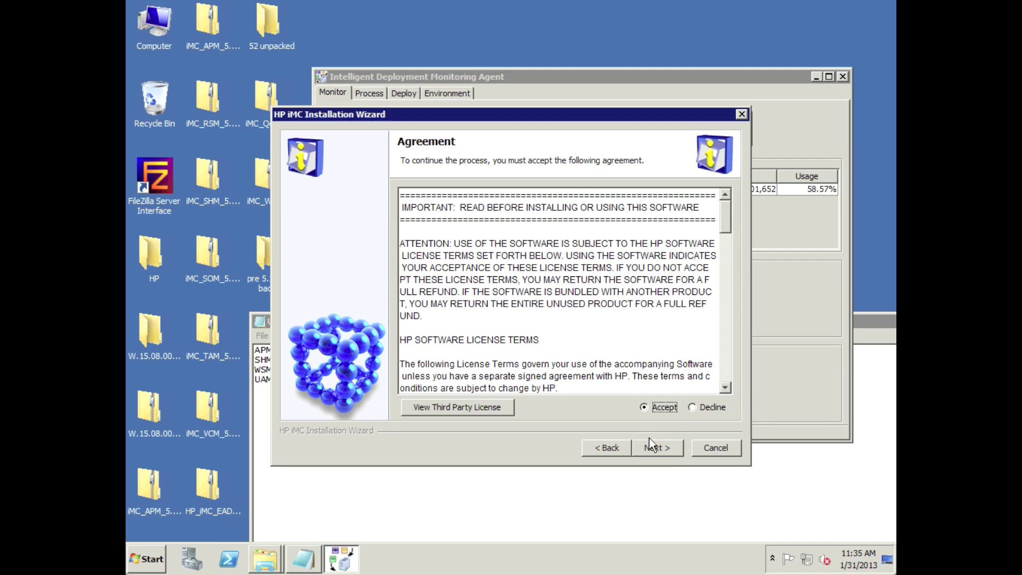
pyautogui.click(654, 449)
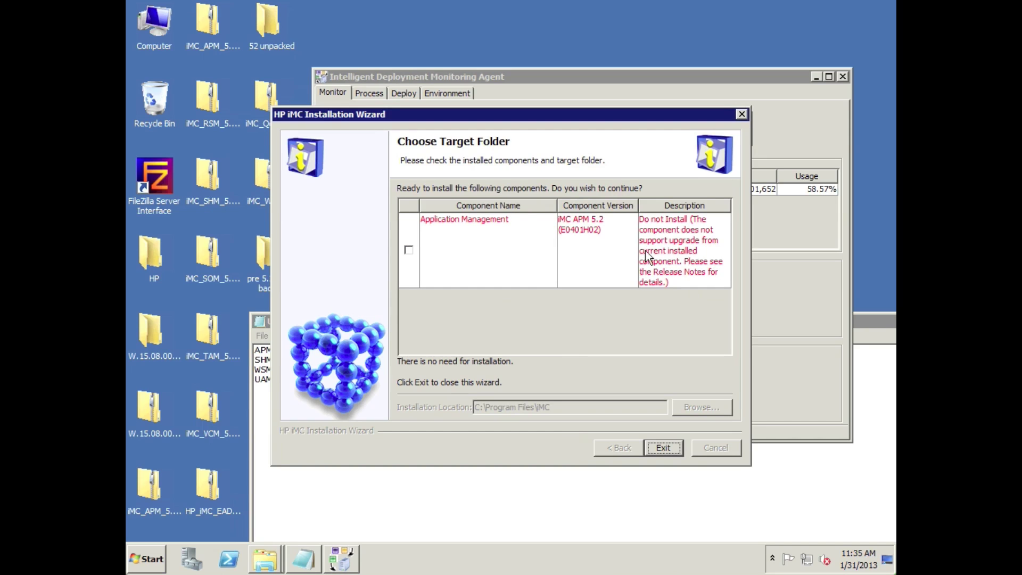
pyautogui.click(659, 446)
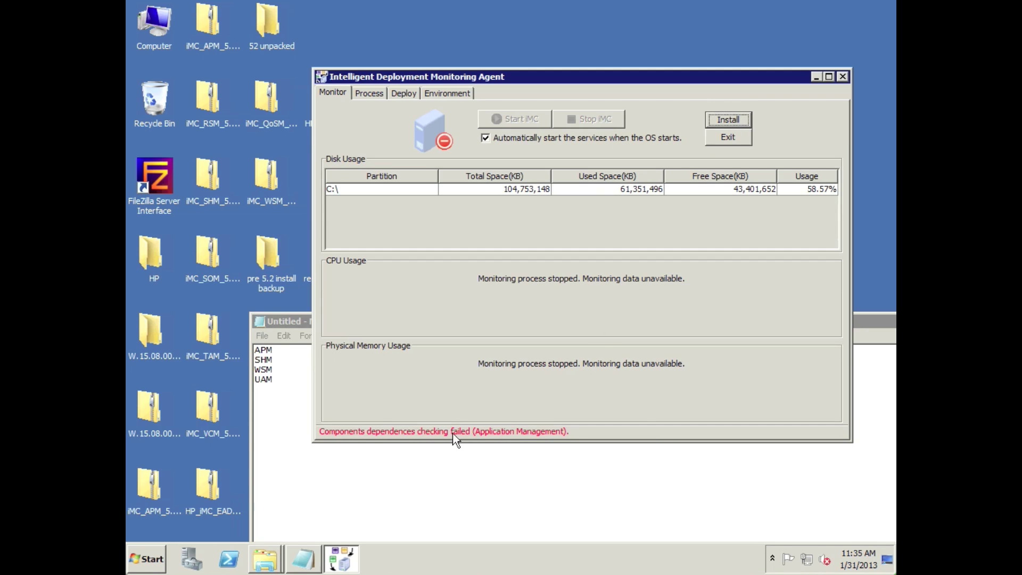
# Step: Point a new install at the iMC_APM_5.2_E0401\APM\windows folder from 52 unpacked and confirm it
pyautogui.click(728, 119)
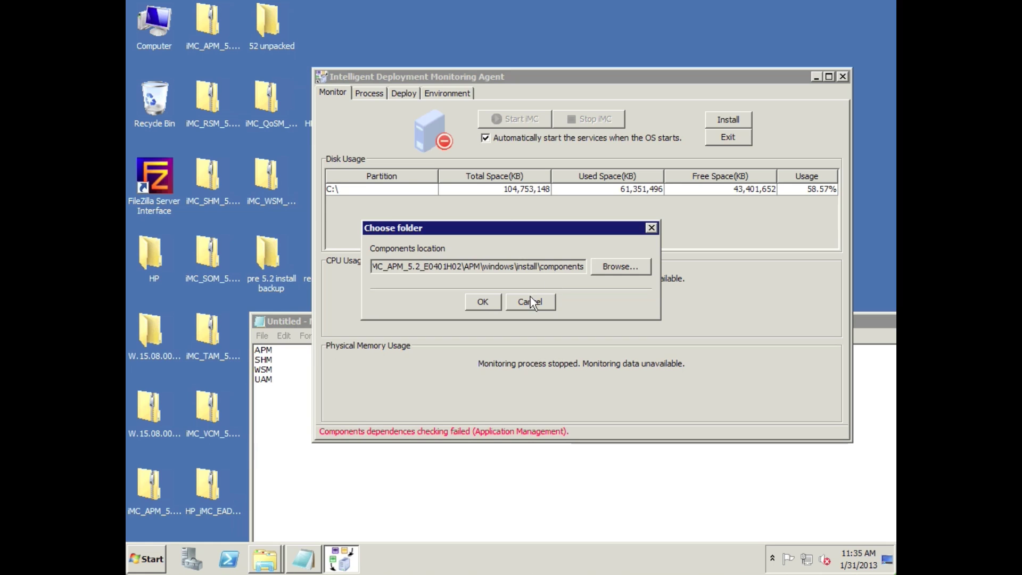
pyautogui.click(608, 267)
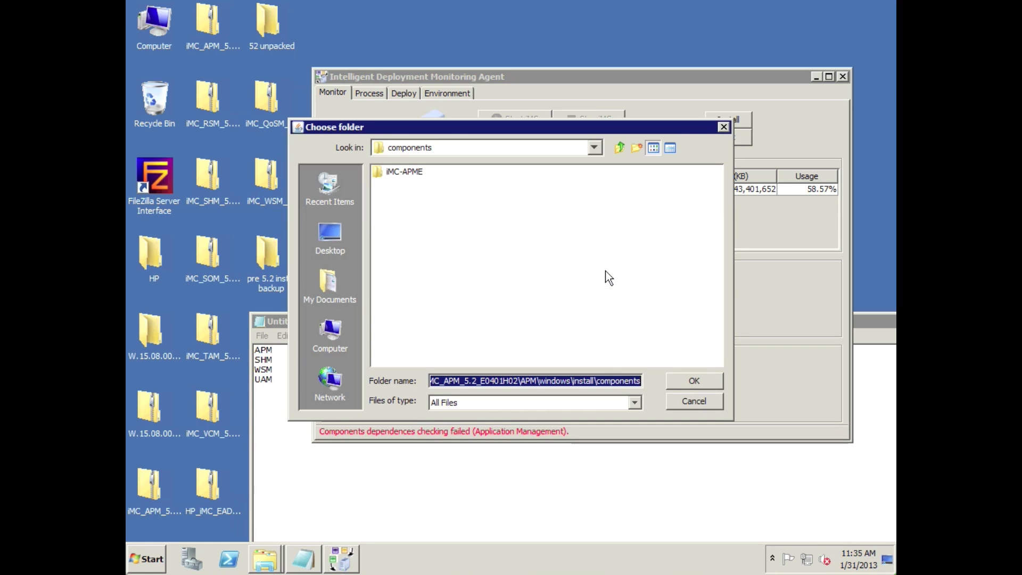
pyautogui.click(620, 148)
pyautogui.click(619, 149)
pyautogui.click(619, 149)
pyautogui.click(619, 148)
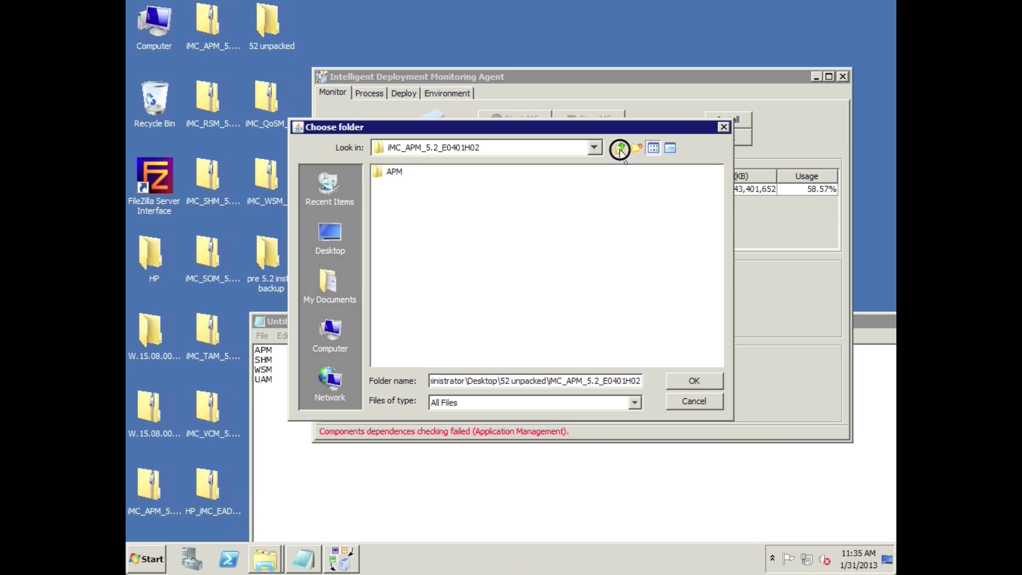
pyautogui.click(620, 148)
pyautogui.doubleClick(446, 212)
pyautogui.doubleClick(397, 173)
pyautogui.doubleClick(402, 212)
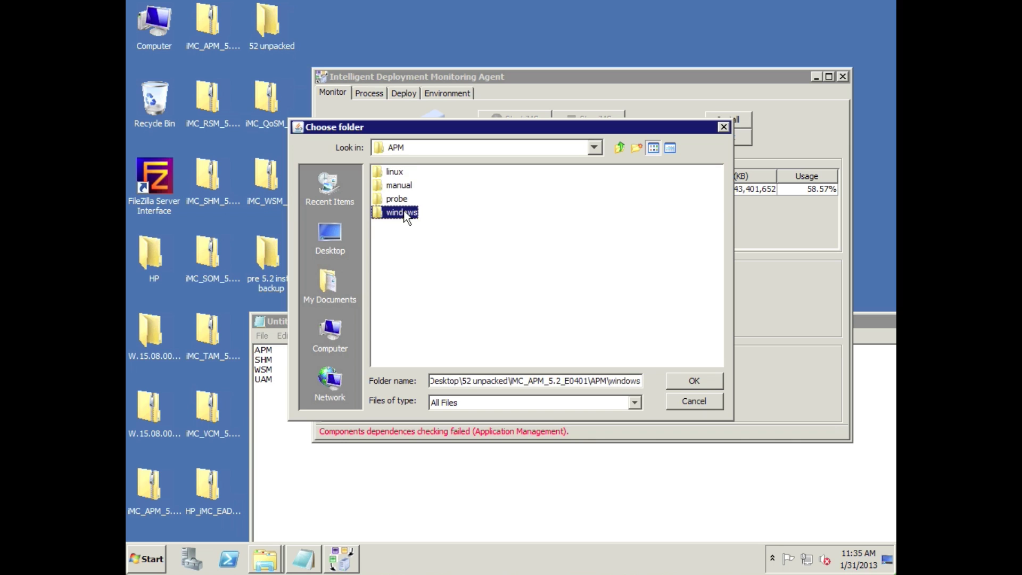
pyautogui.click(692, 381)
pyautogui.click(478, 301)
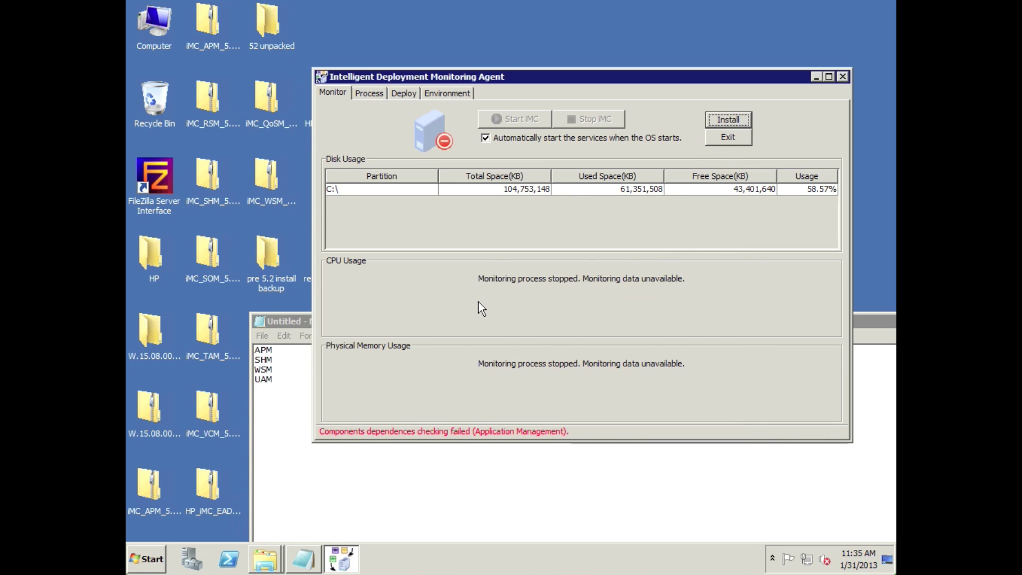
# Step: Accept the licence and install Application Management with 'Deploy or upgrade later' selected
pyautogui.click(652, 445)
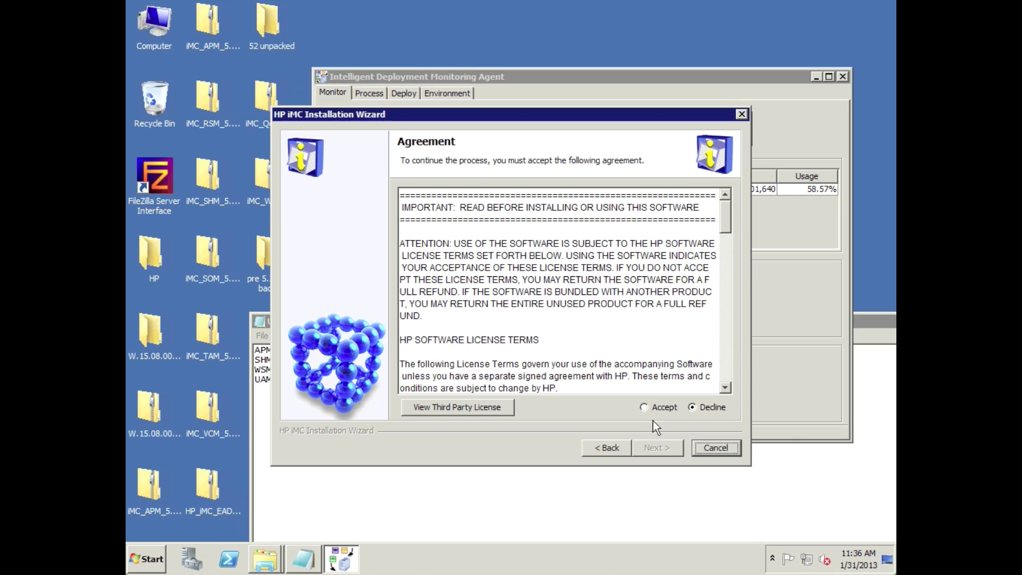
pyautogui.click(645, 407)
pyautogui.click(657, 449)
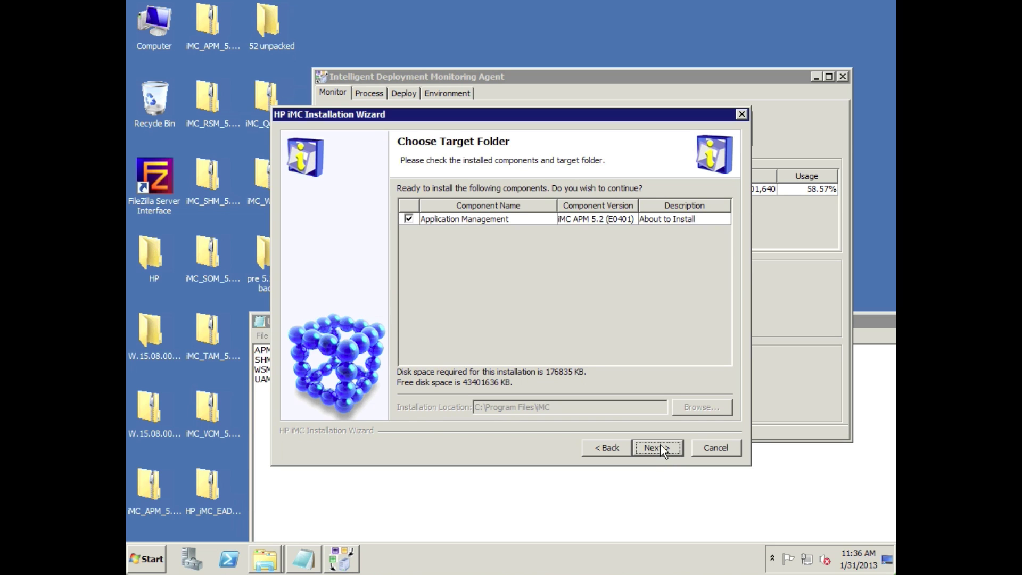
pyautogui.click(672, 447)
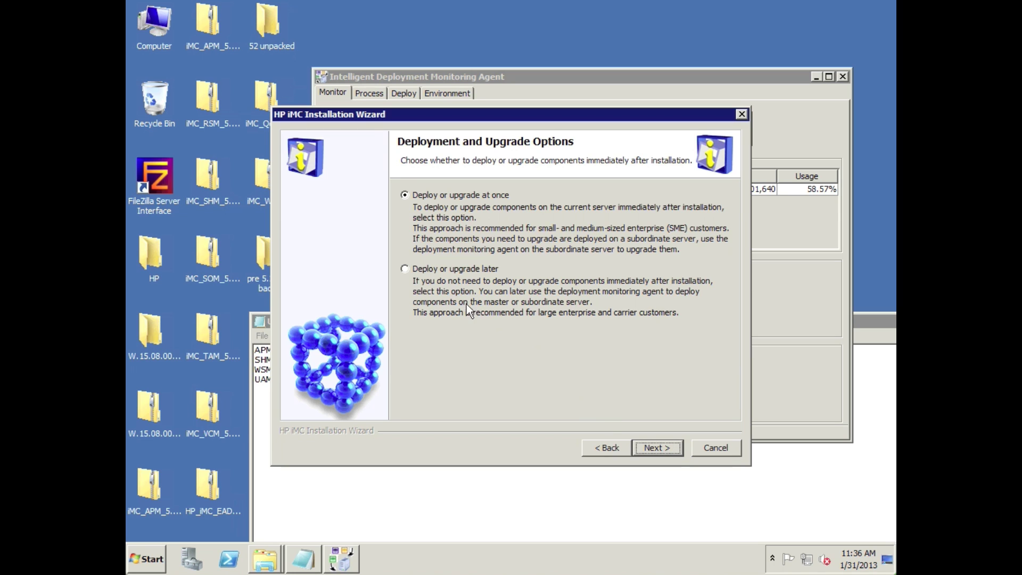
pyautogui.click(406, 268)
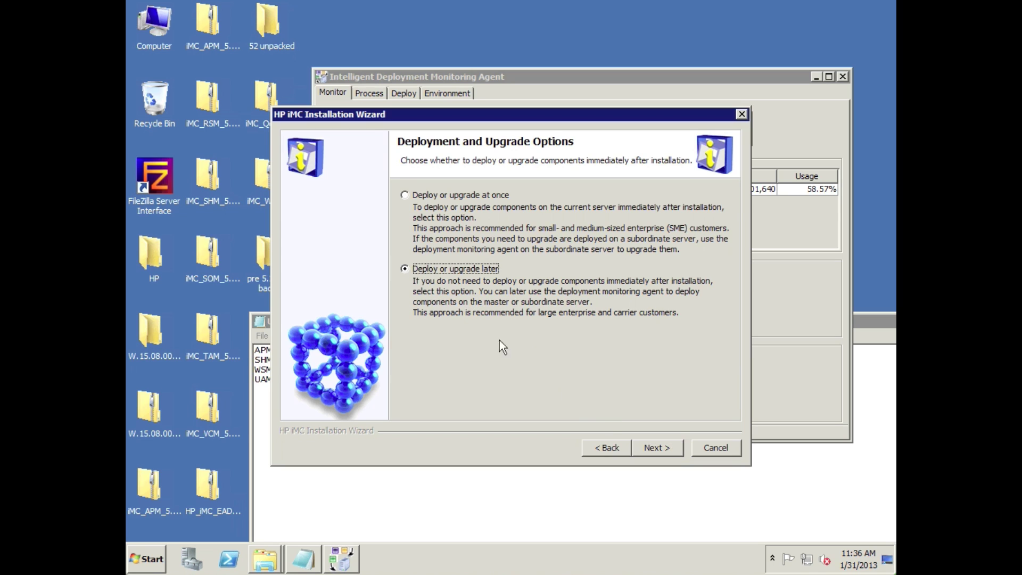
pyautogui.click(667, 446)
pyautogui.click(666, 446)
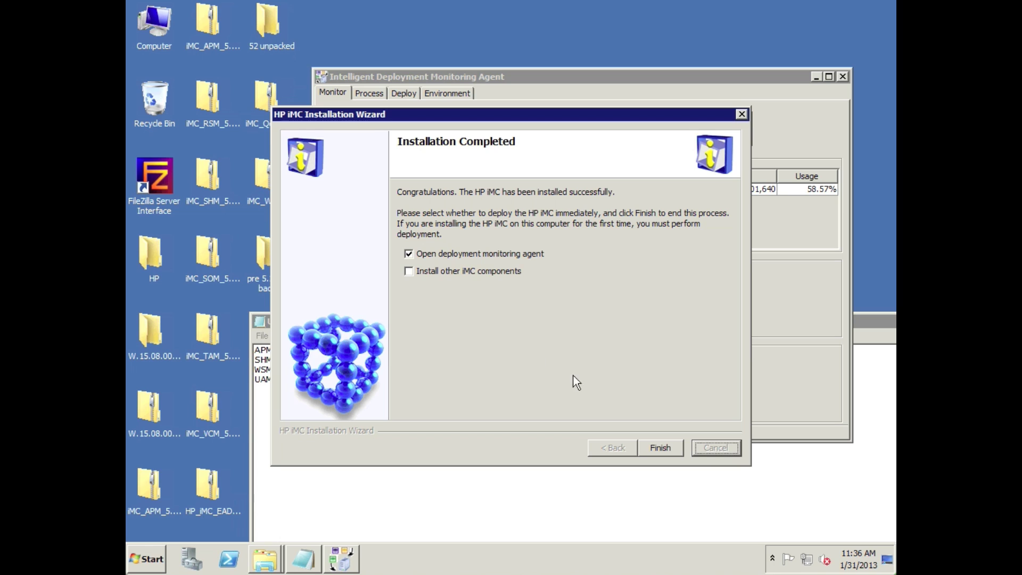
# Step: Skip opening the deployment monitoring agent, choose 'Install other iMC components', and finish
pyautogui.doubleClick(408, 255)
pyautogui.click(409, 271)
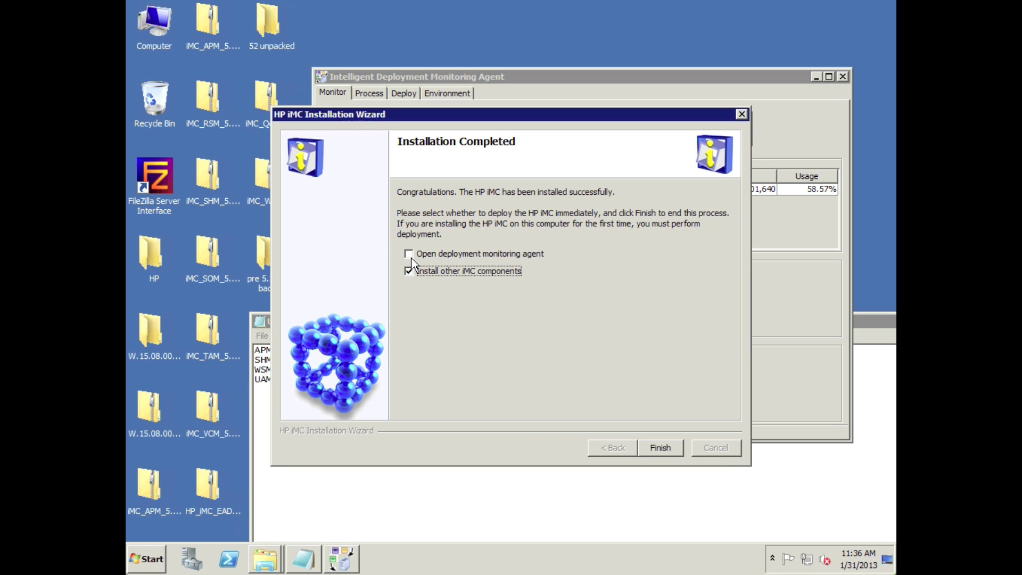
pyautogui.click(666, 446)
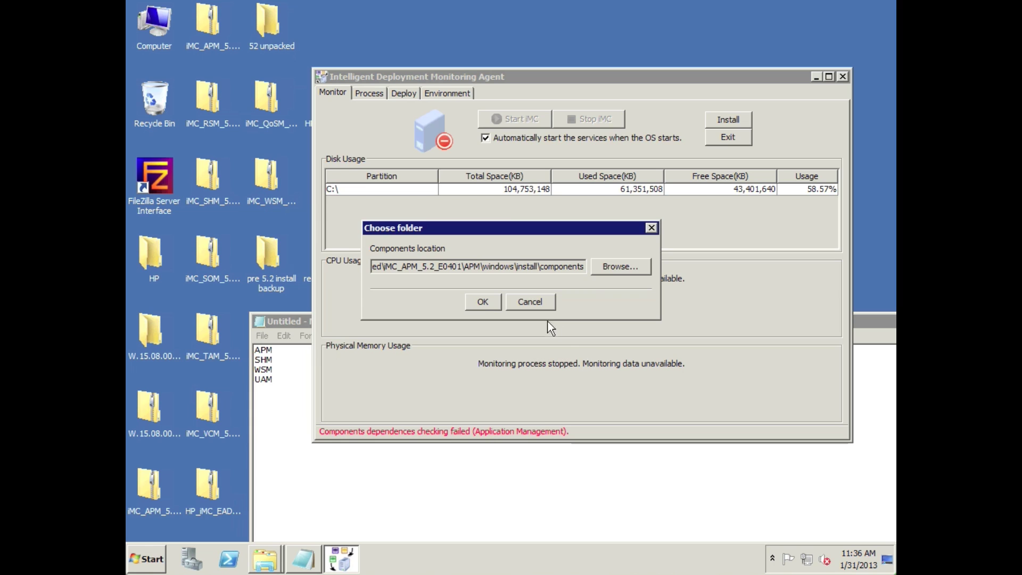
# Step: Browse up from the current components location to the 52 unpacked folder
pyautogui.click(620, 267)
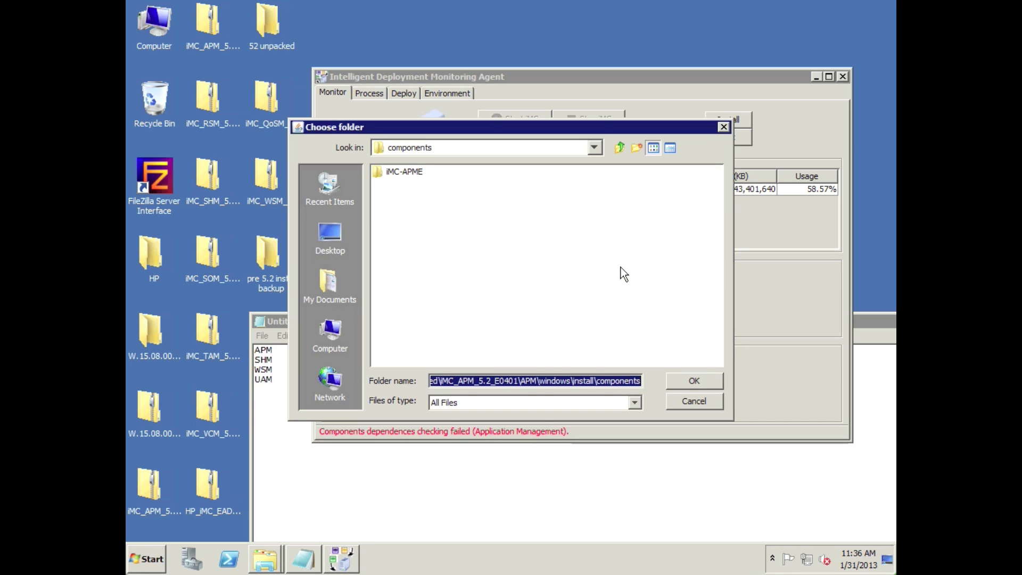
pyautogui.click(619, 147)
pyautogui.click(618, 147)
pyautogui.click(619, 147)
pyautogui.click(618, 148)
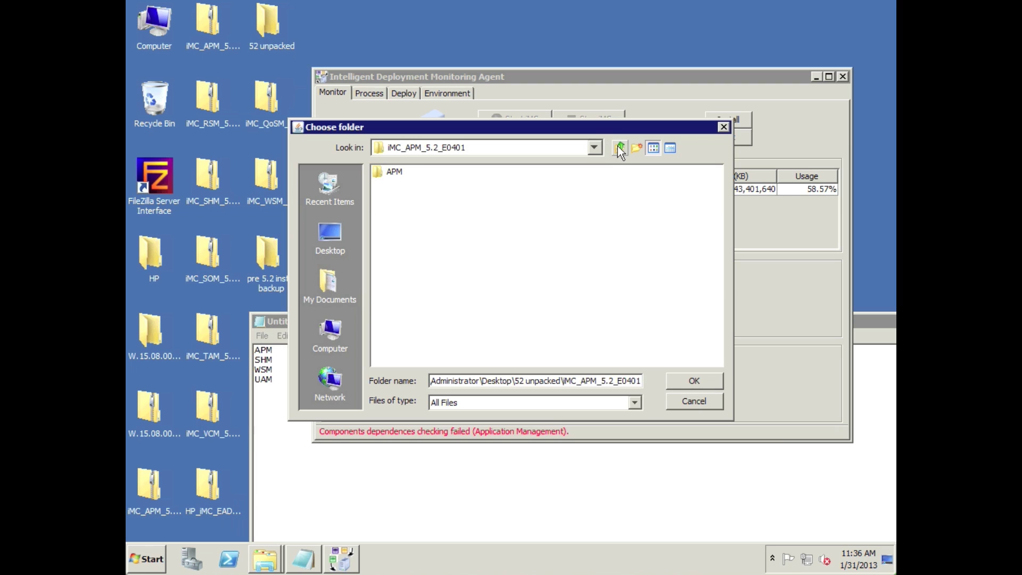
pyautogui.click(619, 147)
pyautogui.doubleClick(453, 226)
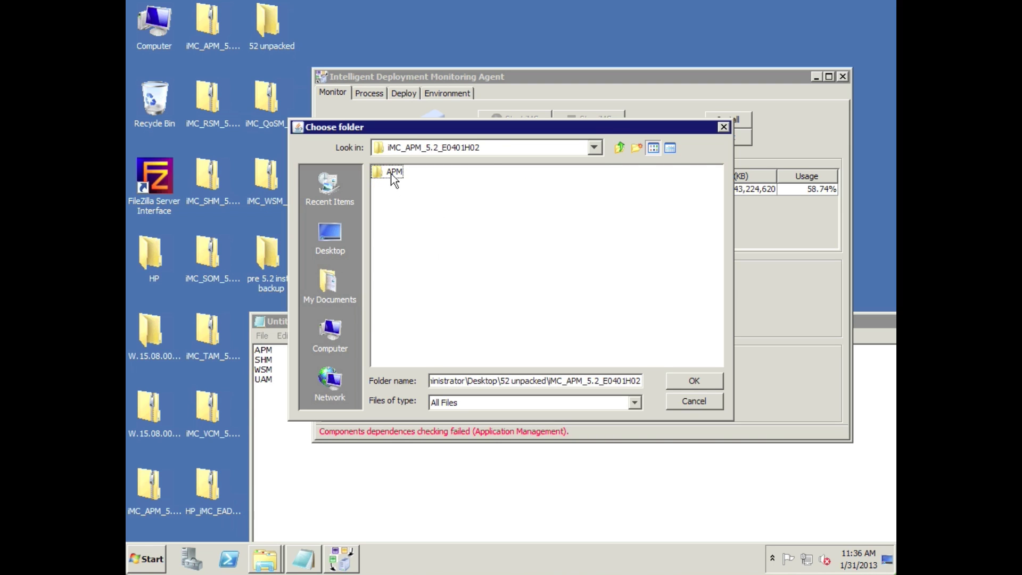
pyautogui.click(619, 148)
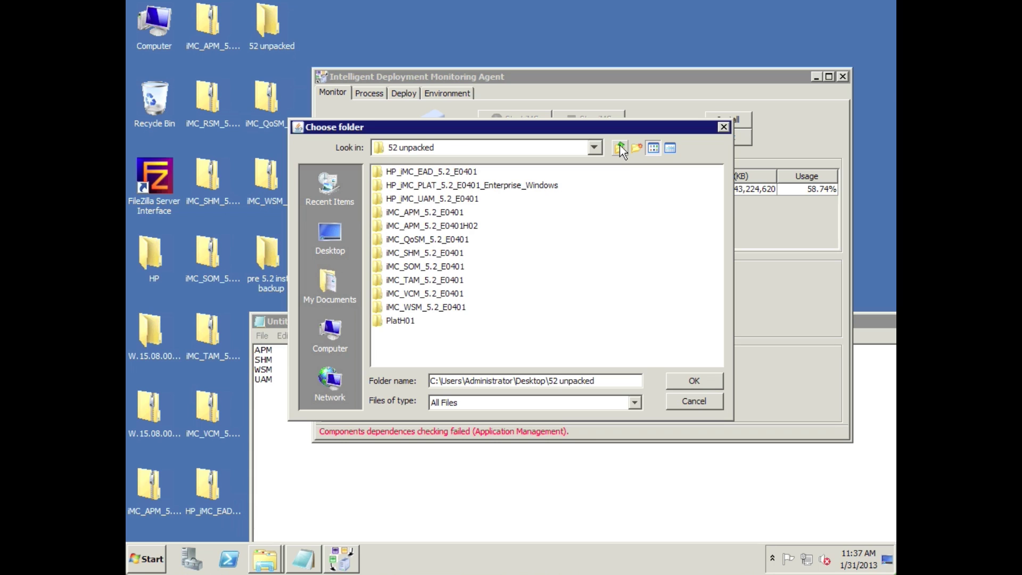
# Step: Choose iMC_SHM_5.2_E0401\SHM\windows\install\components as the location and launch the wizard
pyautogui.doubleClick(442, 253)
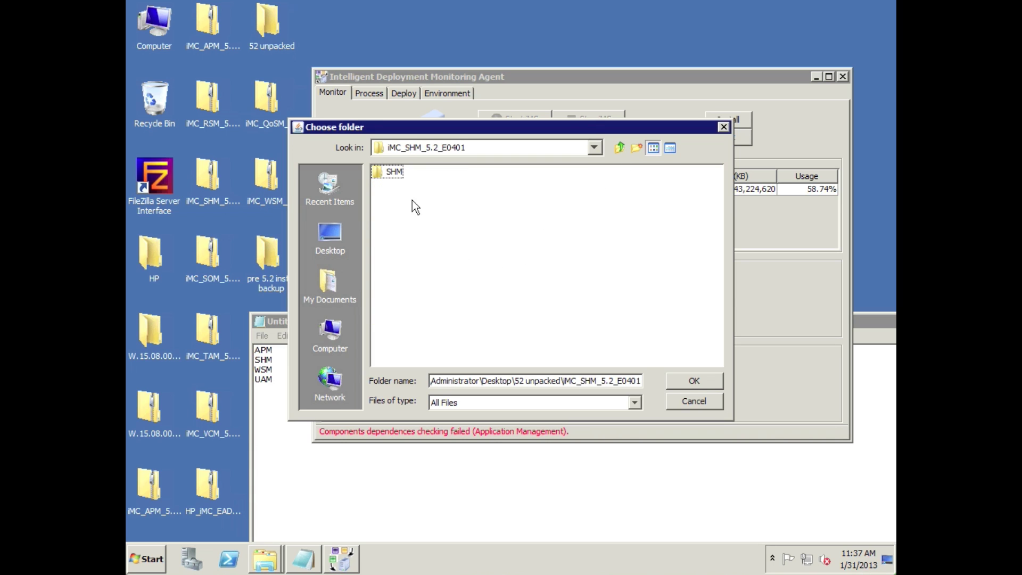
pyautogui.doubleClick(394, 172)
pyautogui.click(405, 200)
pyautogui.doubleClick(406, 200)
pyautogui.click(394, 174)
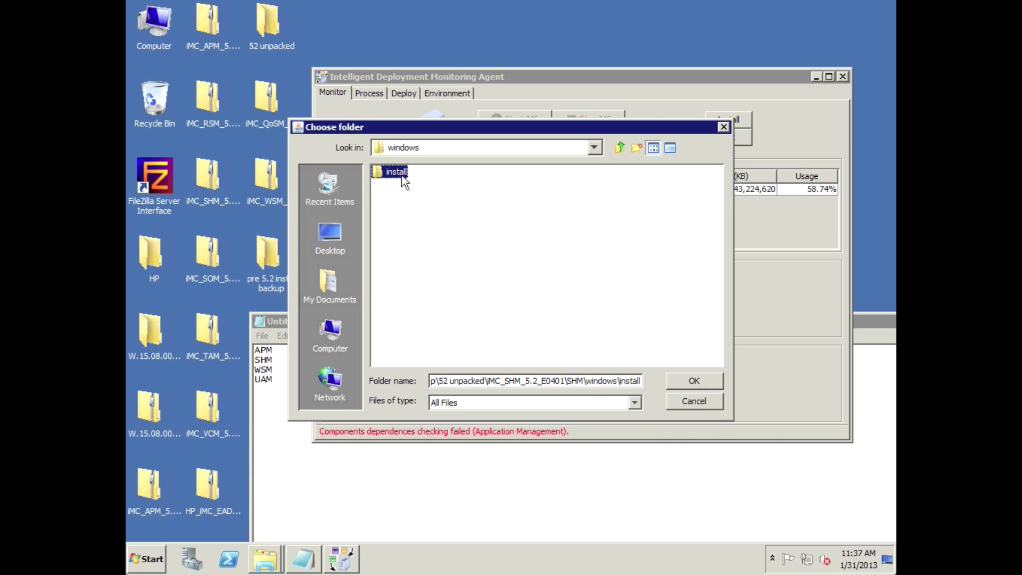
pyautogui.click(510, 258)
pyautogui.doubleClick(382, 172)
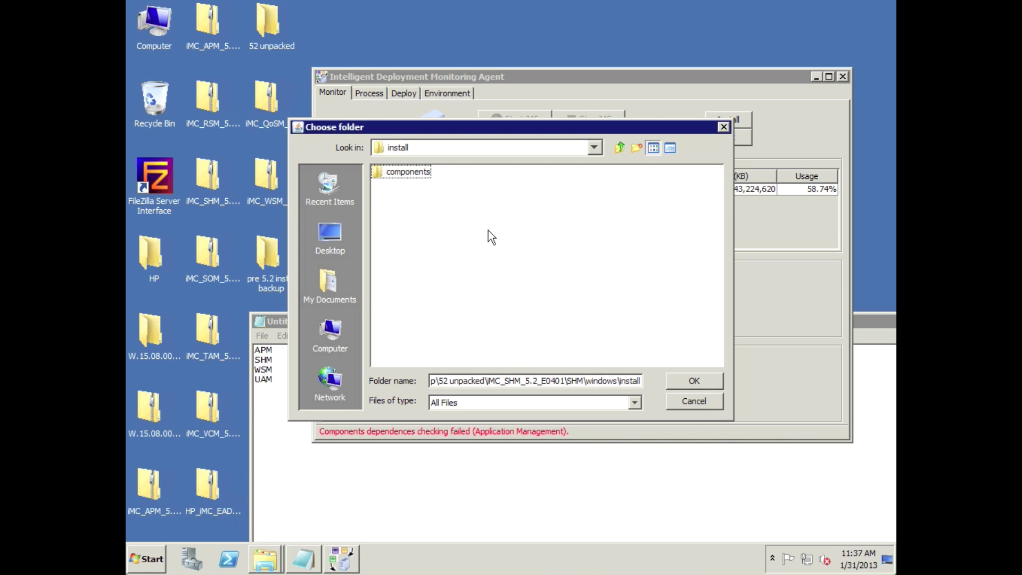
pyautogui.click(683, 376)
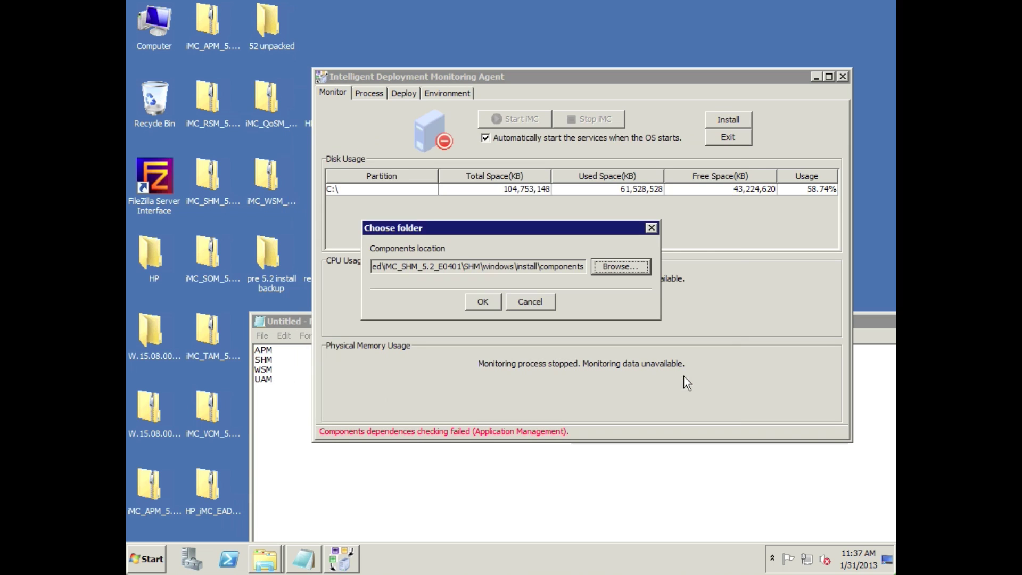
pyautogui.click(492, 302)
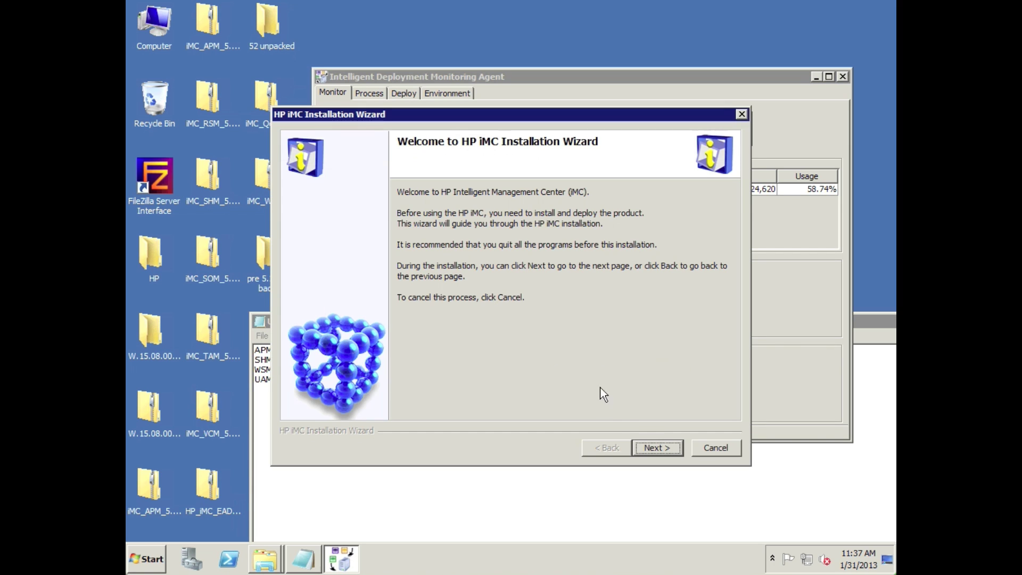
# Step: Install both Service Health Manager components, deploying later, then finish with 'Install other iMC components' checked
pyautogui.click(668, 446)
pyautogui.click(645, 408)
pyautogui.click(673, 450)
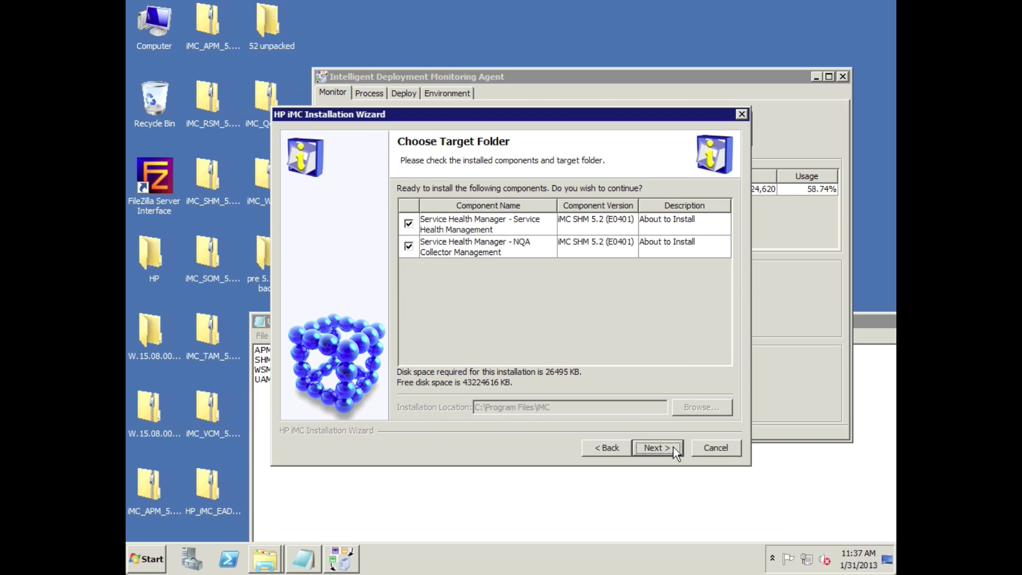
pyautogui.click(675, 452)
pyautogui.click(410, 271)
pyautogui.click(659, 444)
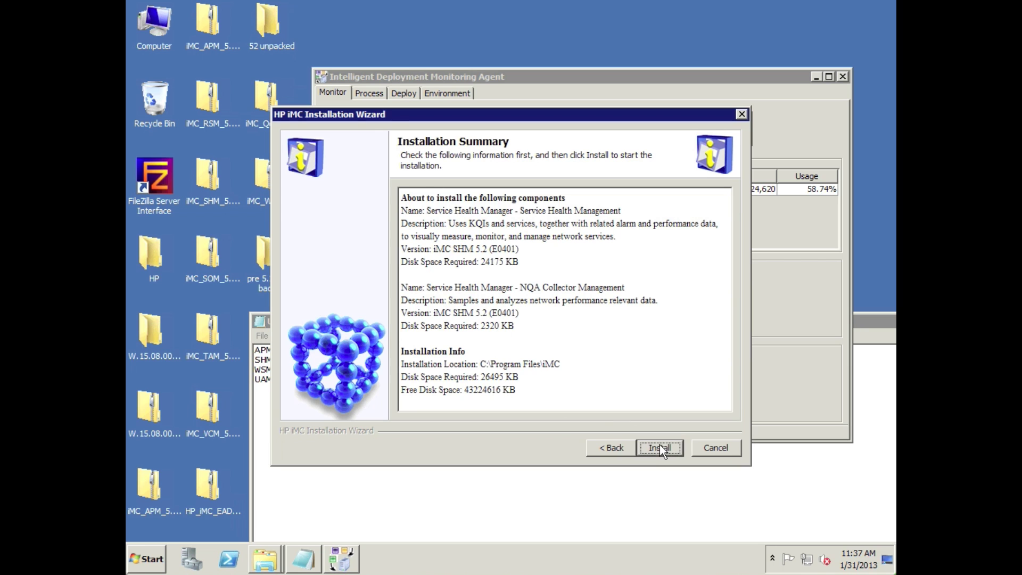
pyautogui.click(659, 445)
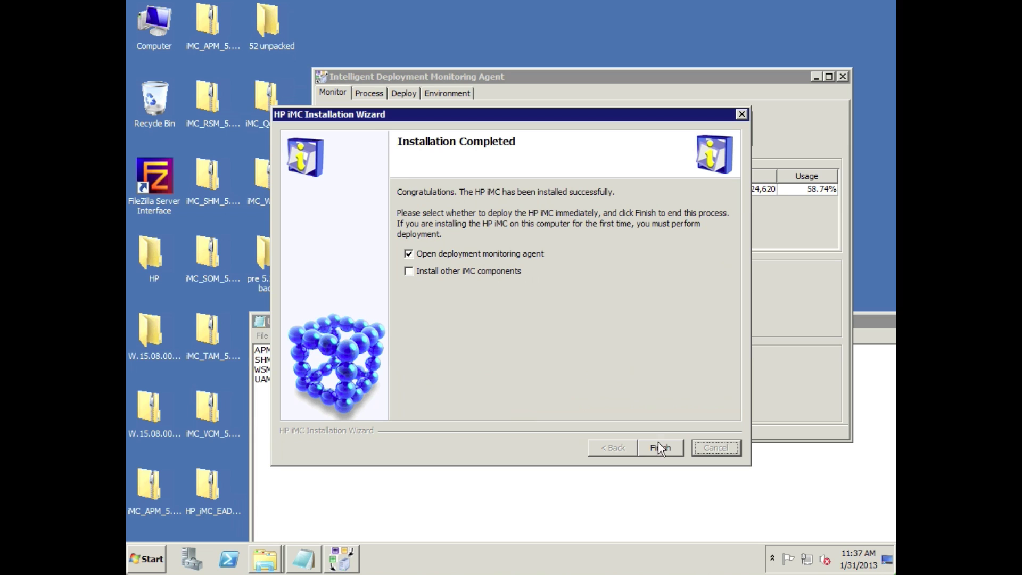
pyautogui.click(415, 273)
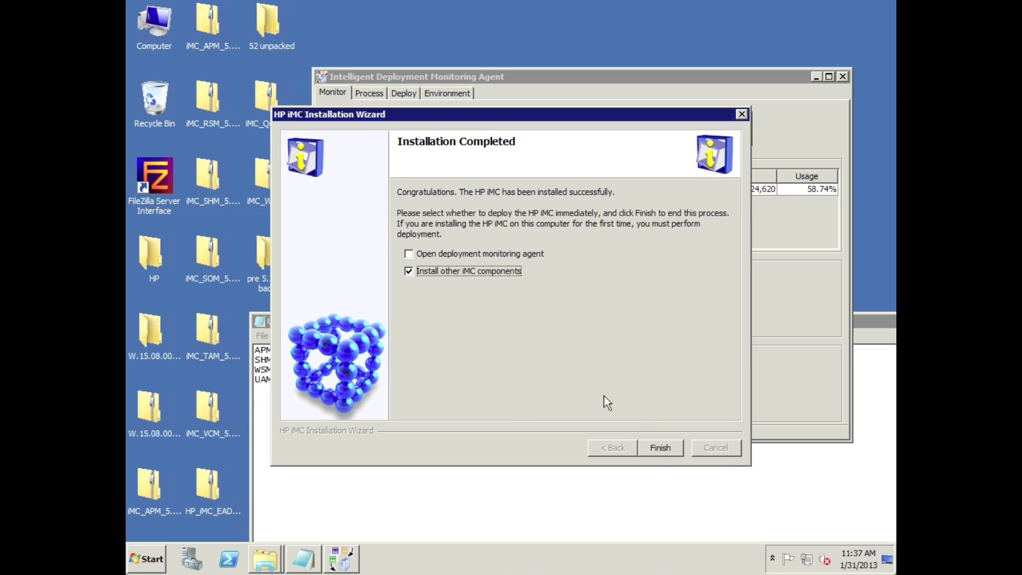
pyautogui.click(659, 446)
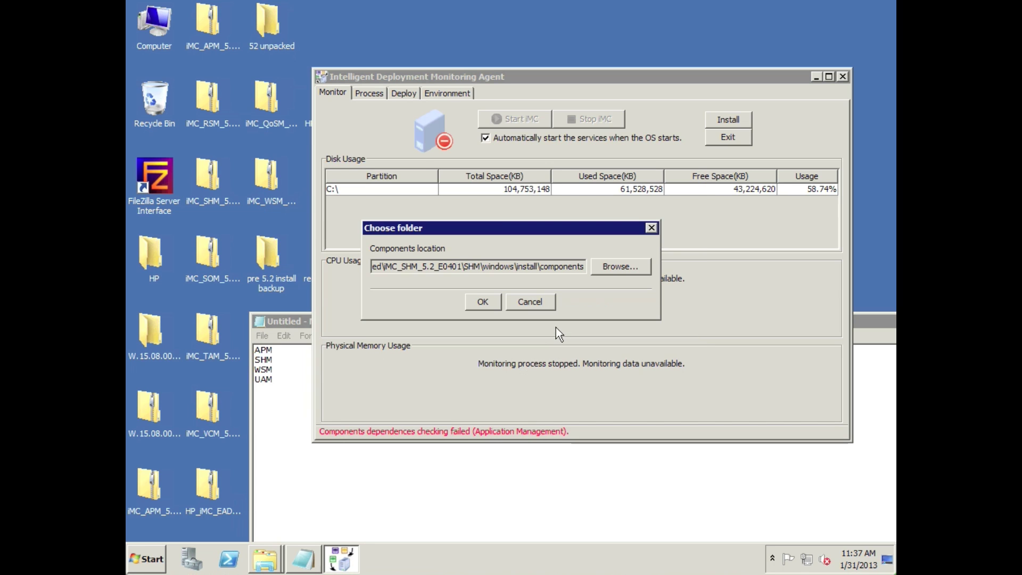
# Step: Choose the iMC_WSM_5.2_E0401\WSM\install components folder as the location and launch the wizard
pyautogui.click(612, 266)
pyautogui.click(619, 148)
pyautogui.click(619, 148)
pyautogui.click(620, 148)
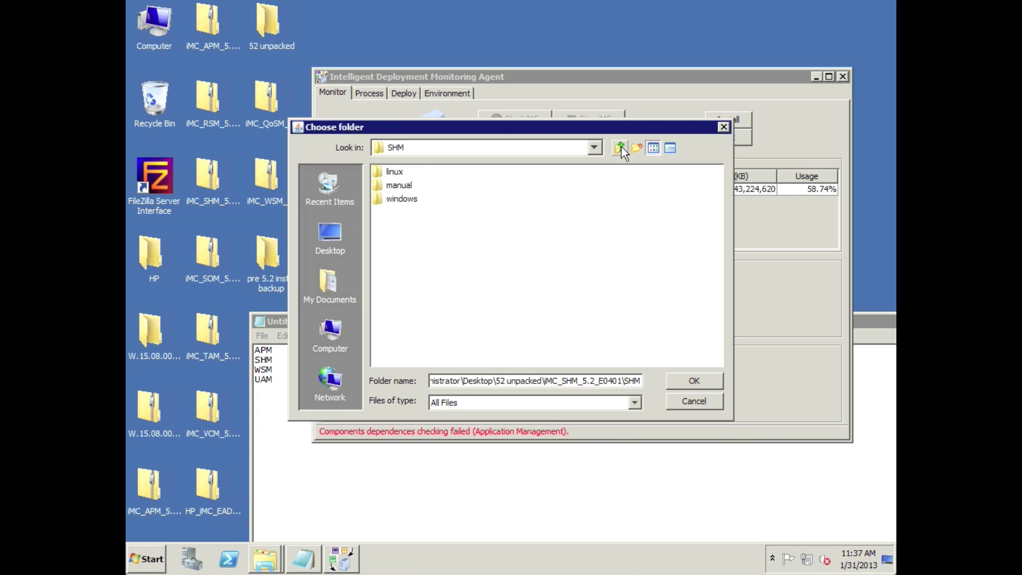
pyautogui.click(622, 145)
pyautogui.click(621, 146)
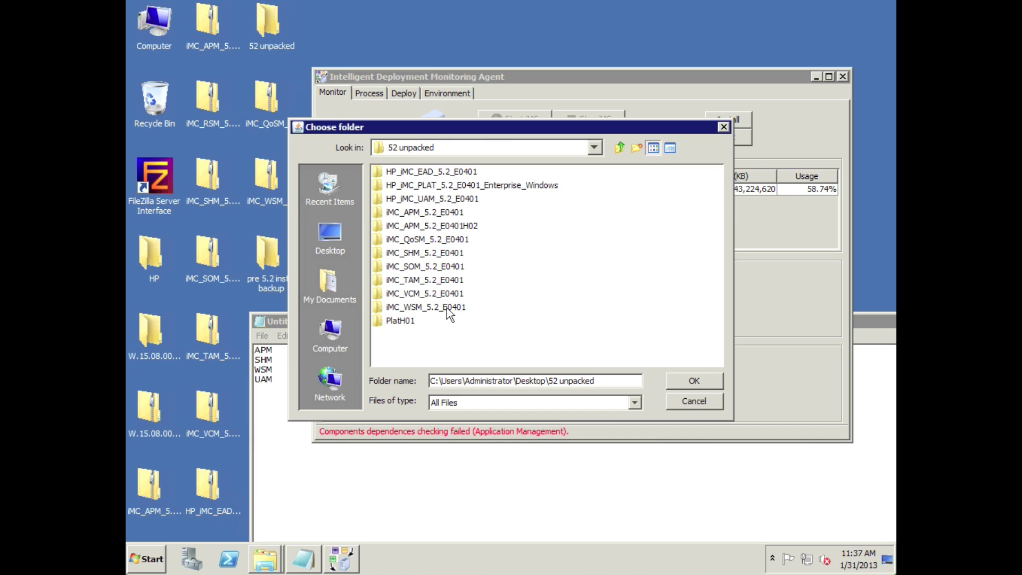
pyautogui.doubleClick(436, 309)
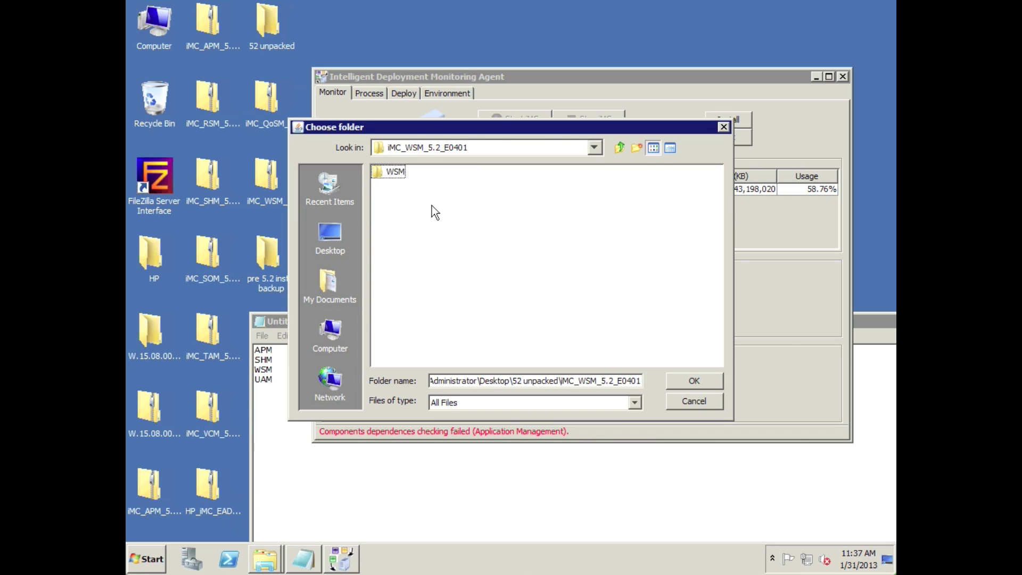
pyautogui.doubleClick(395, 173)
pyautogui.click(394, 176)
pyautogui.doubleClick(394, 178)
pyautogui.click(694, 380)
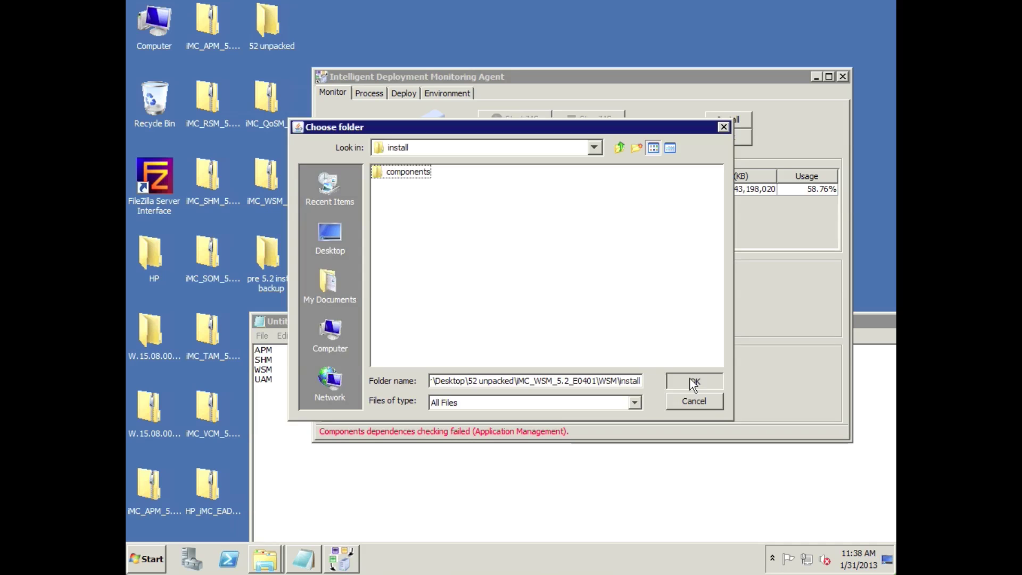
pyautogui.click(489, 302)
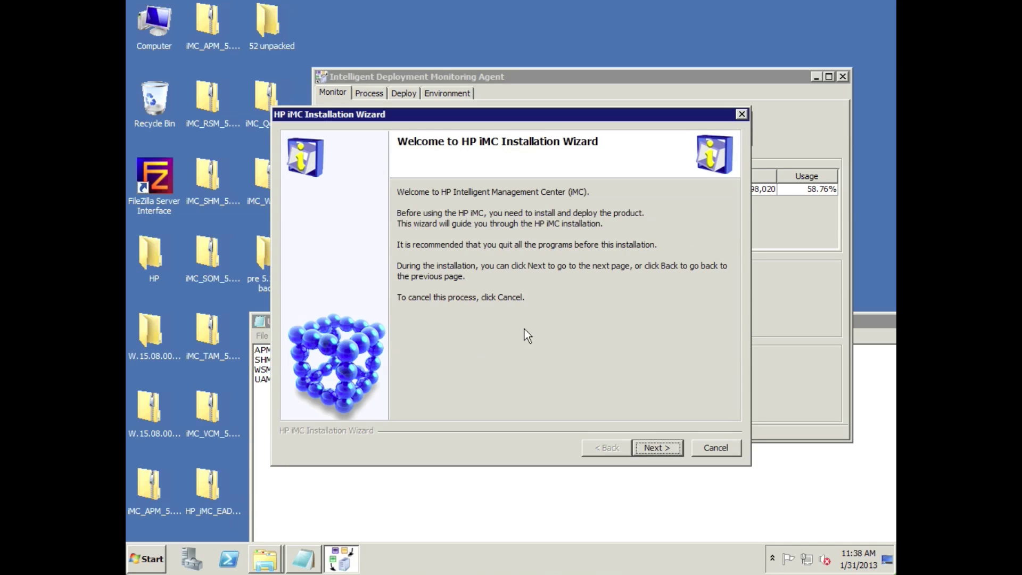
# Step: Install Wireless Service Manager, deploying later, then finish with 'Install other iMC components' checked
pyautogui.click(661, 446)
pyautogui.click(645, 408)
pyautogui.click(663, 449)
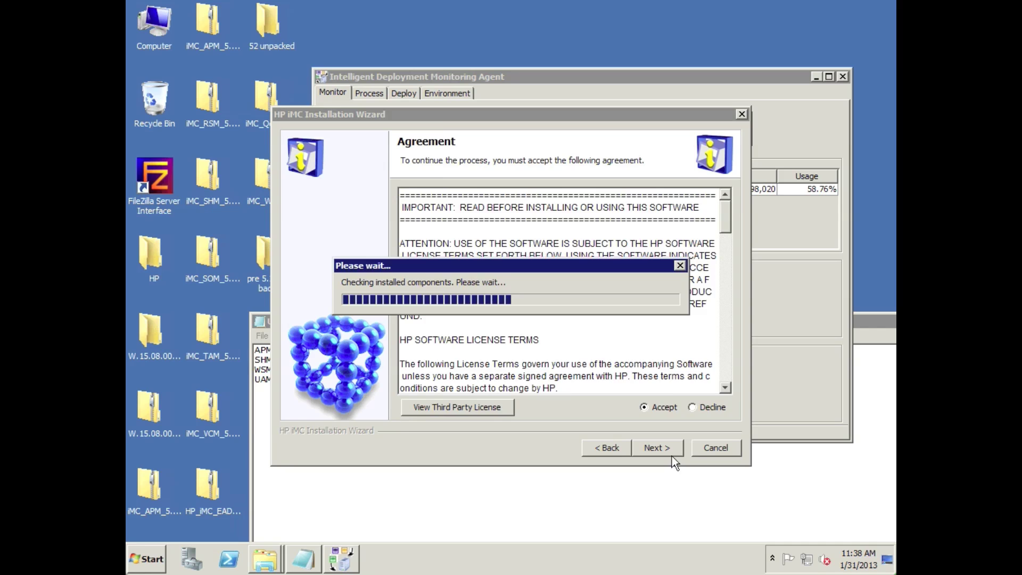
pyautogui.click(669, 446)
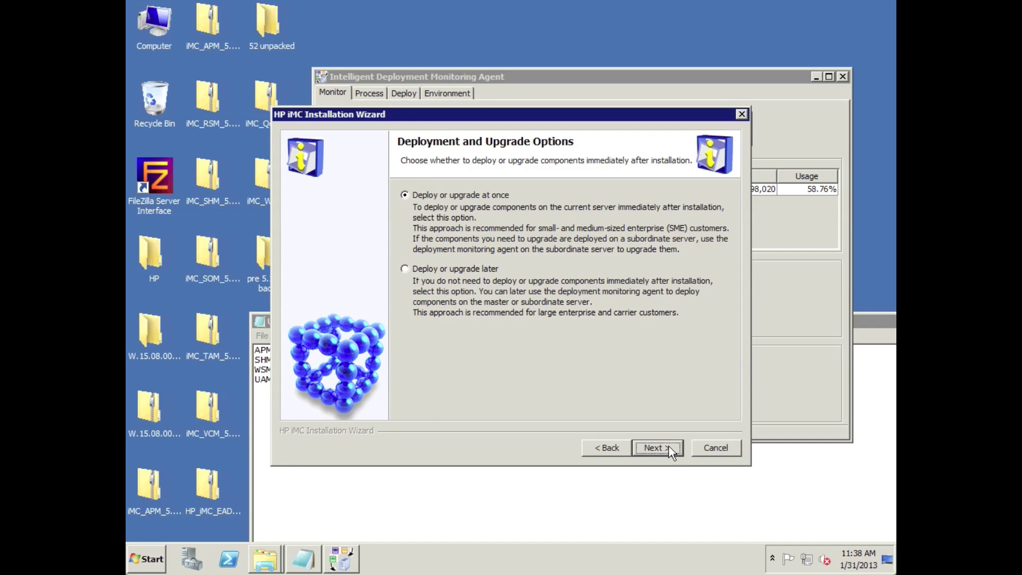
pyautogui.click(405, 269)
pyautogui.click(659, 448)
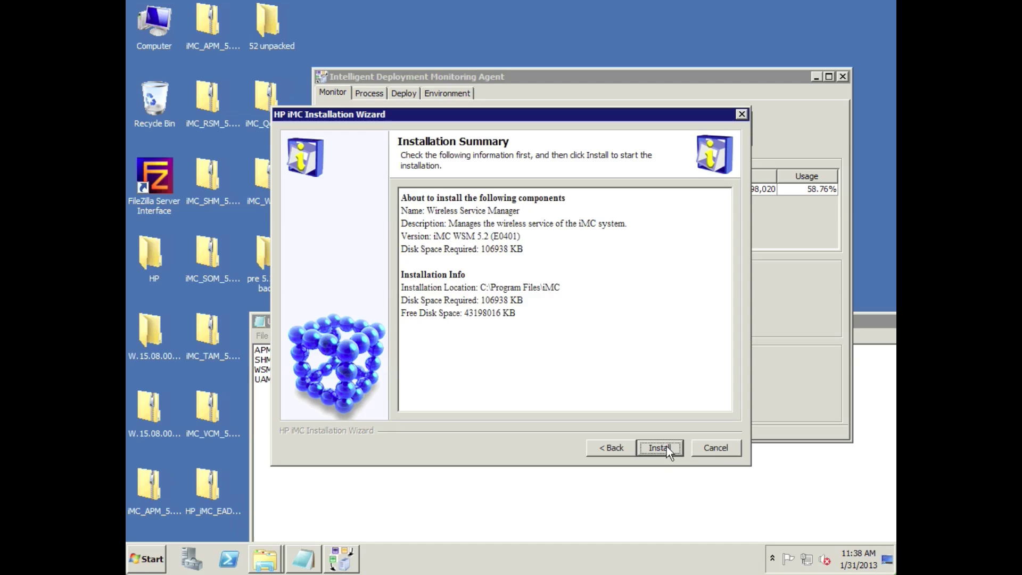
pyautogui.click(666, 446)
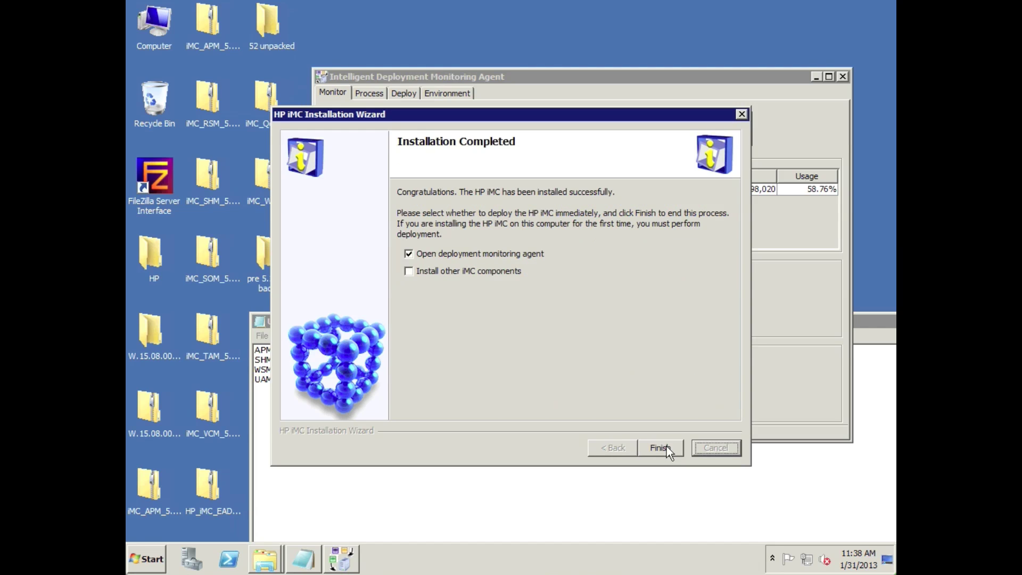
pyautogui.click(408, 271)
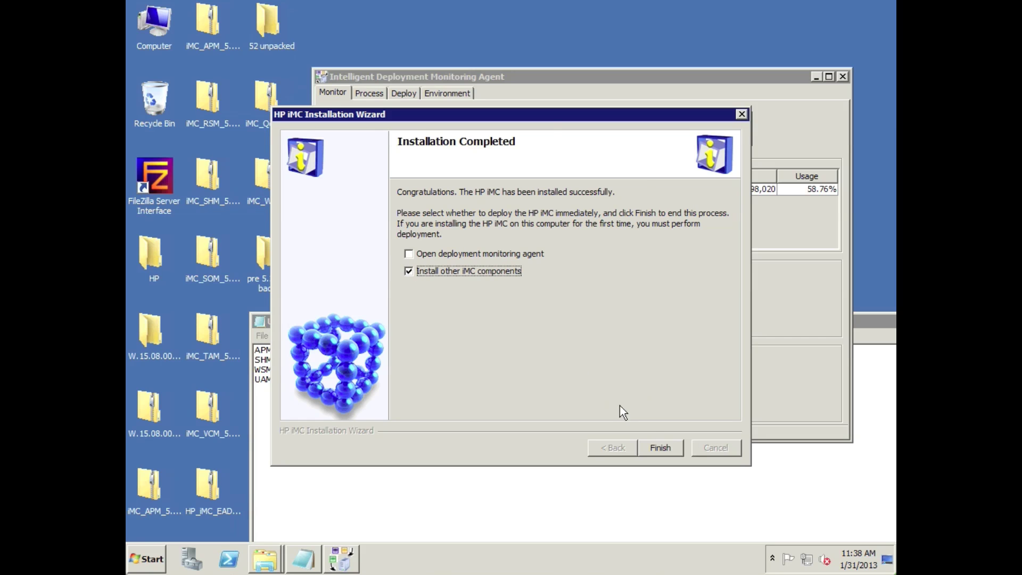
pyautogui.click(663, 448)
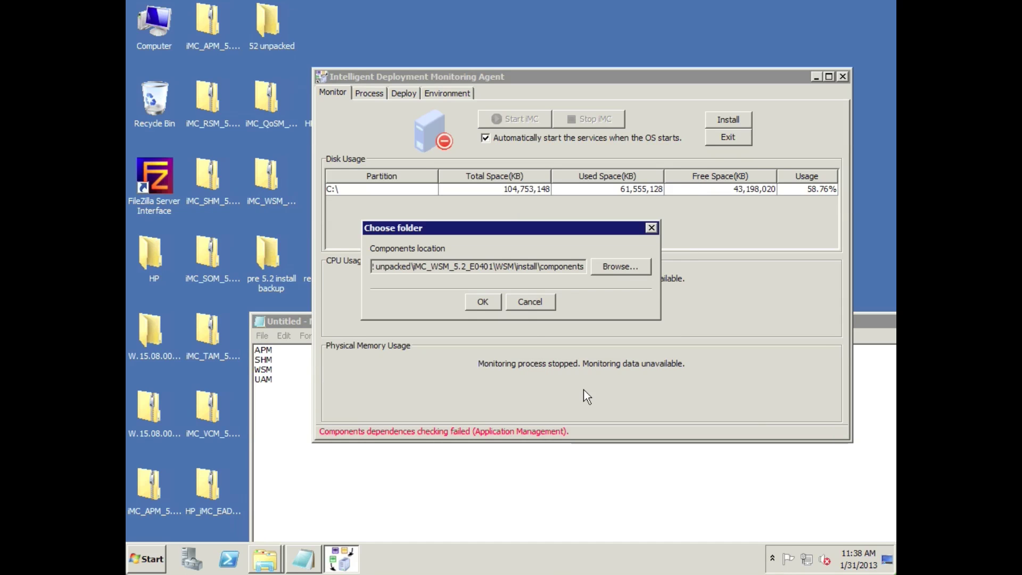
# Step: Choose HP_iMC_UAM_5.2_E0401\UAM\install\components as the location and launch the wizard
pyautogui.click(612, 266)
pyautogui.click(619, 148)
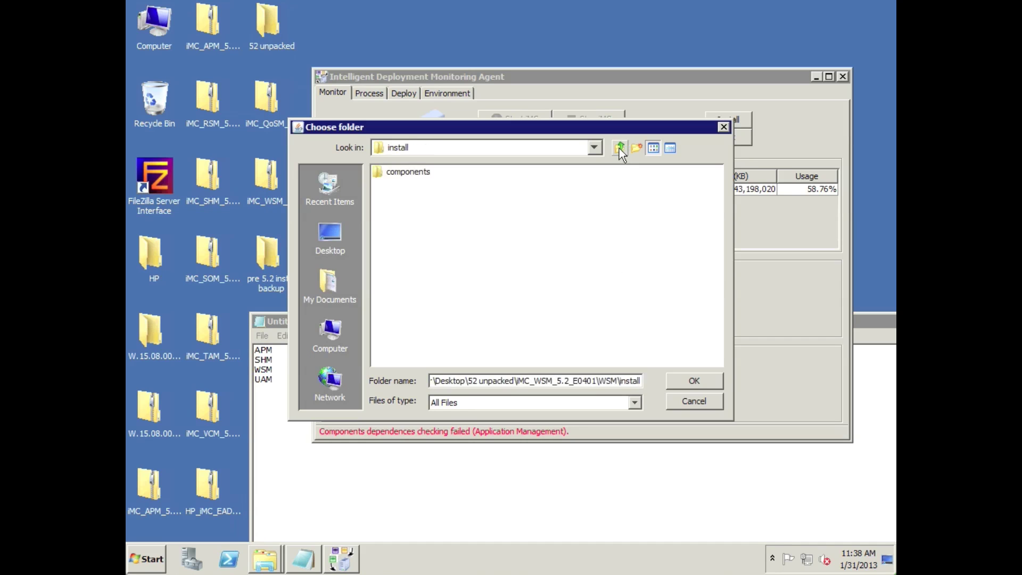
pyautogui.click(619, 148)
pyautogui.click(619, 148)
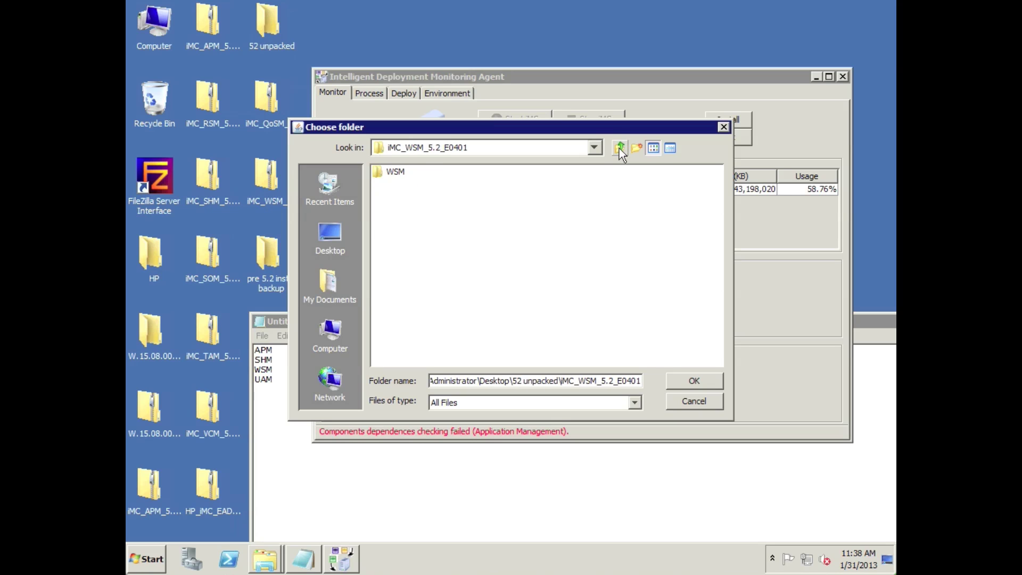
pyautogui.click(619, 148)
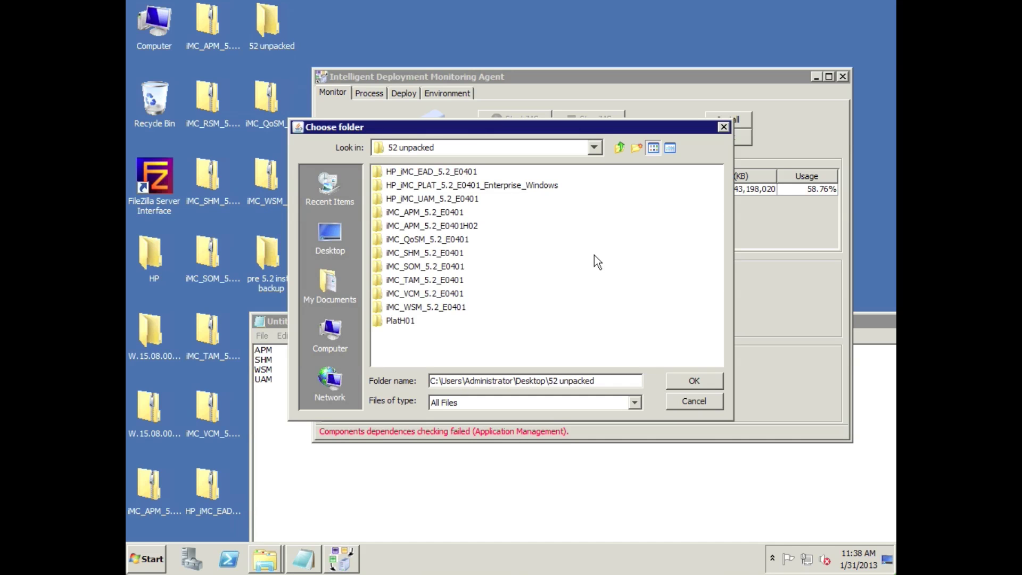
pyautogui.doubleClick(461, 199)
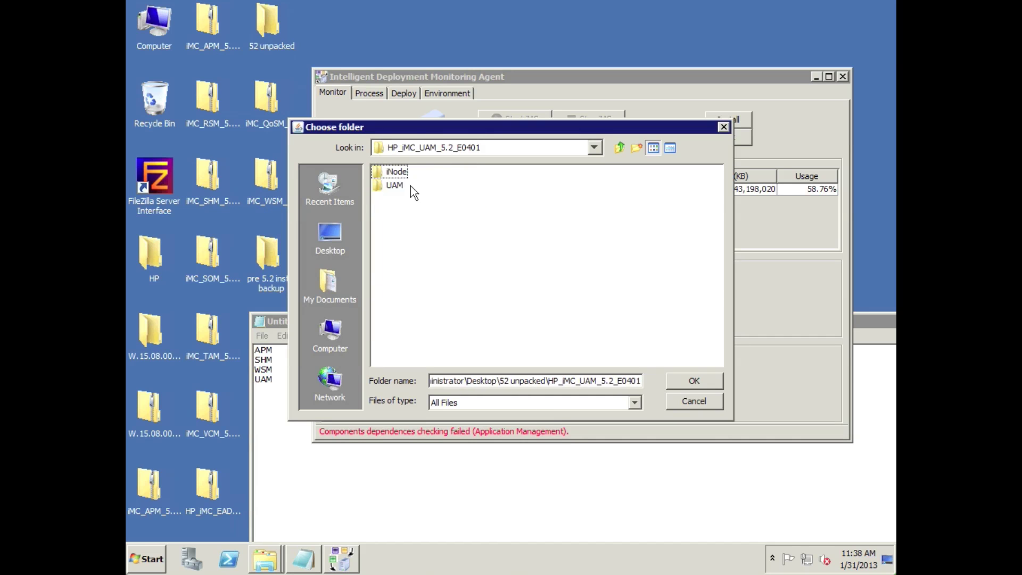
pyautogui.doubleClick(397, 186)
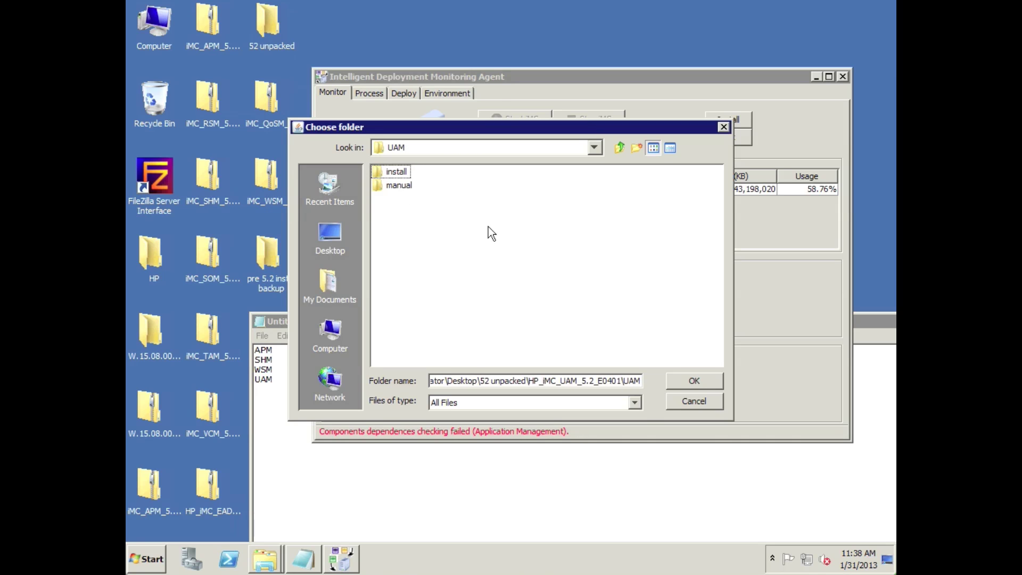
pyautogui.doubleClick(397, 173)
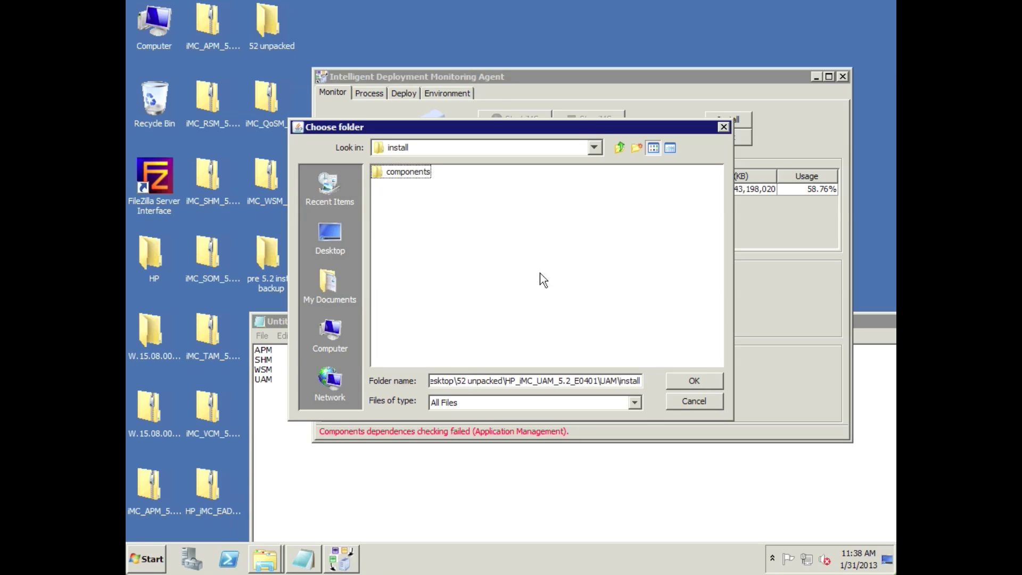
pyautogui.click(694, 381)
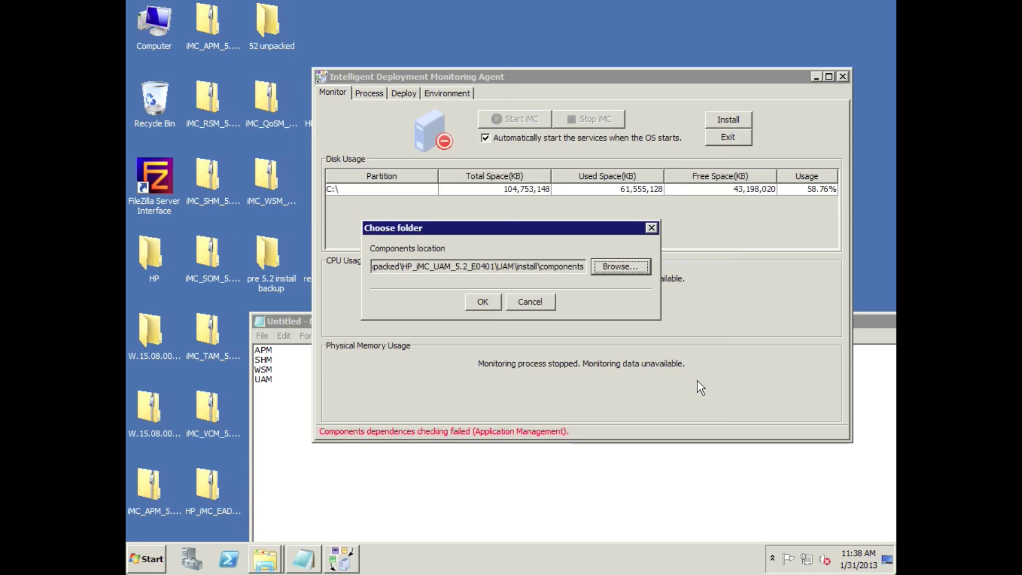
pyautogui.click(484, 301)
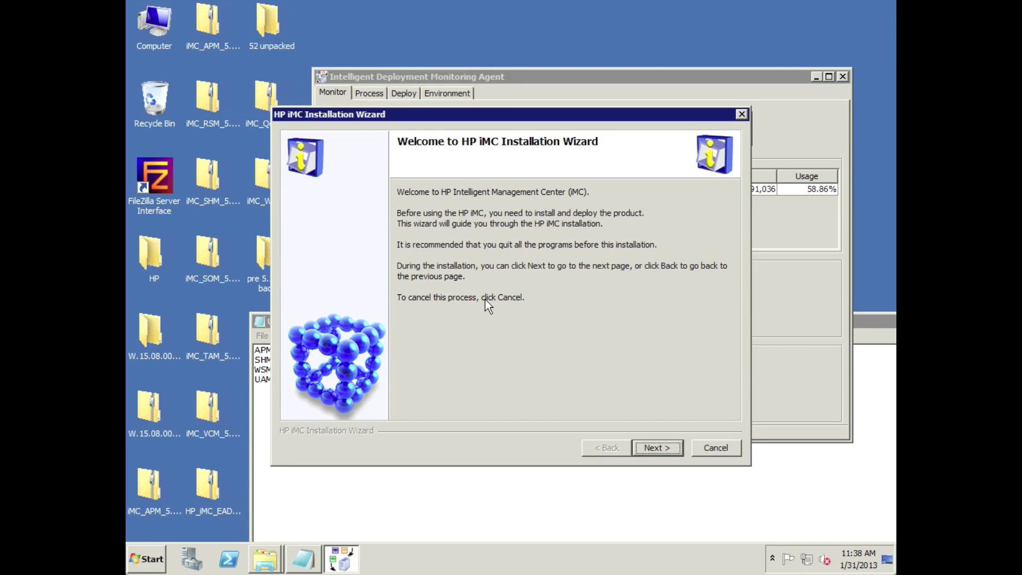
# Step: Accept the licence agreement and continue past the UAM component and target folder page
pyautogui.click(666, 447)
pyautogui.click(643, 408)
pyautogui.click(669, 450)
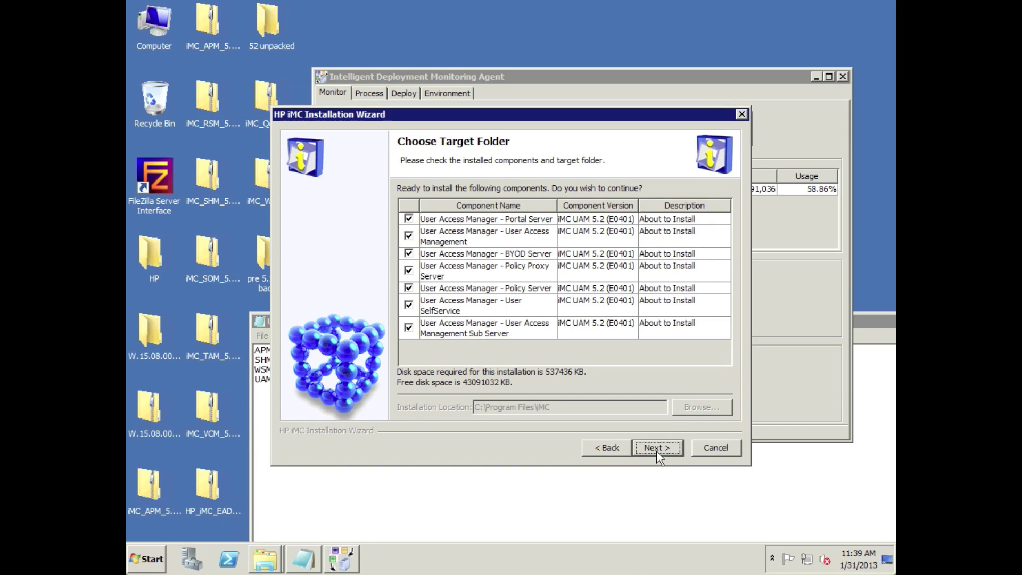
pyautogui.click(669, 448)
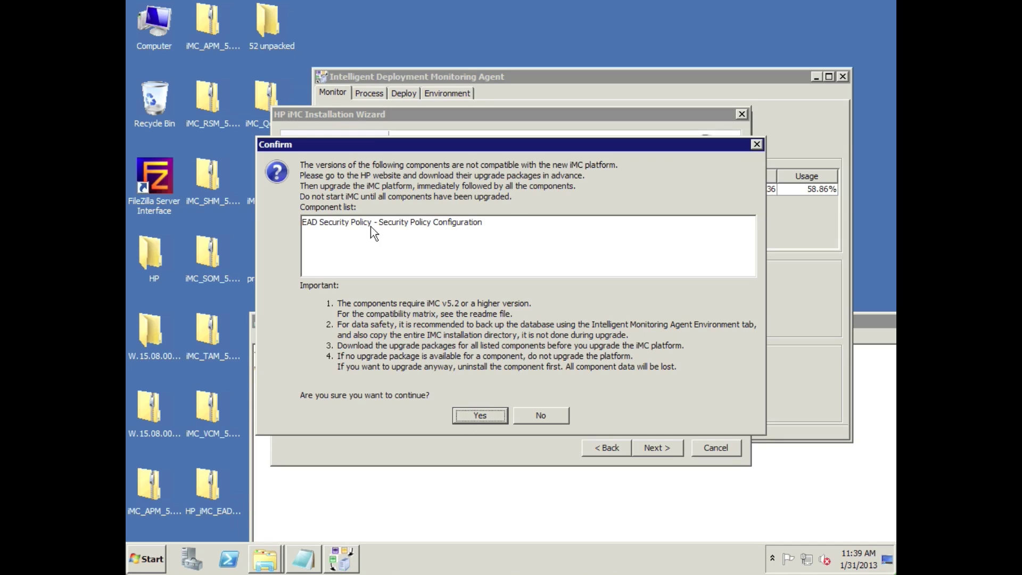
# Step: Accept the EAD compatibility warning, choose 'Deploy or upgrade later', and start installing UAM
pyautogui.click(420, 224)
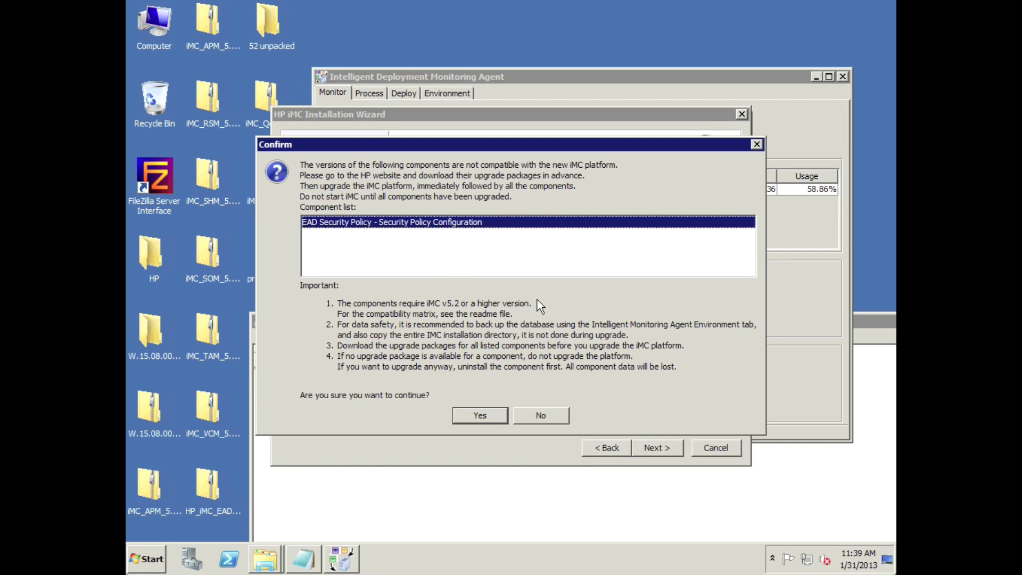
pyautogui.click(478, 415)
pyautogui.press('Return')
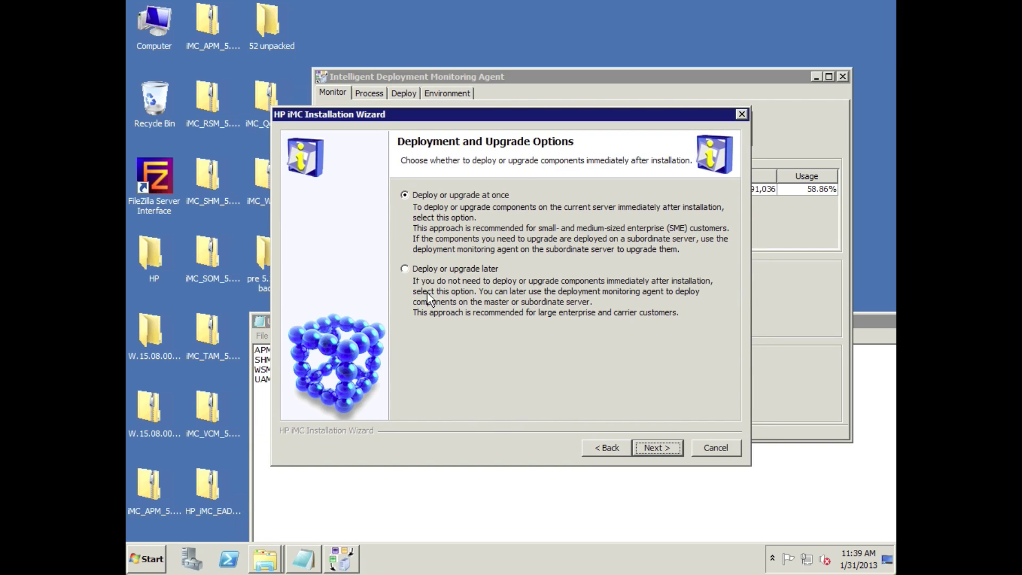
pyautogui.click(405, 269)
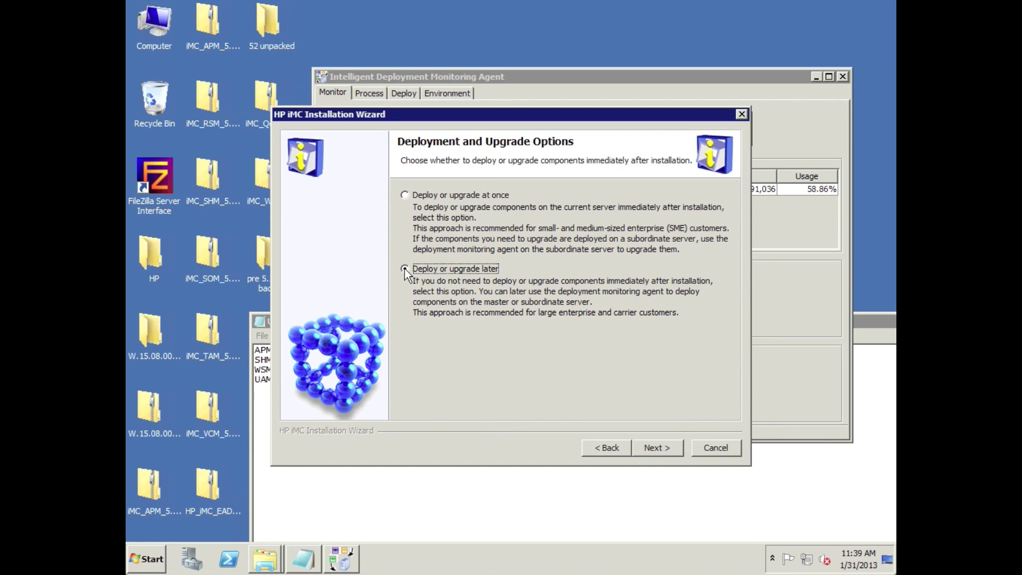
pyautogui.click(661, 449)
pyautogui.click(660, 449)
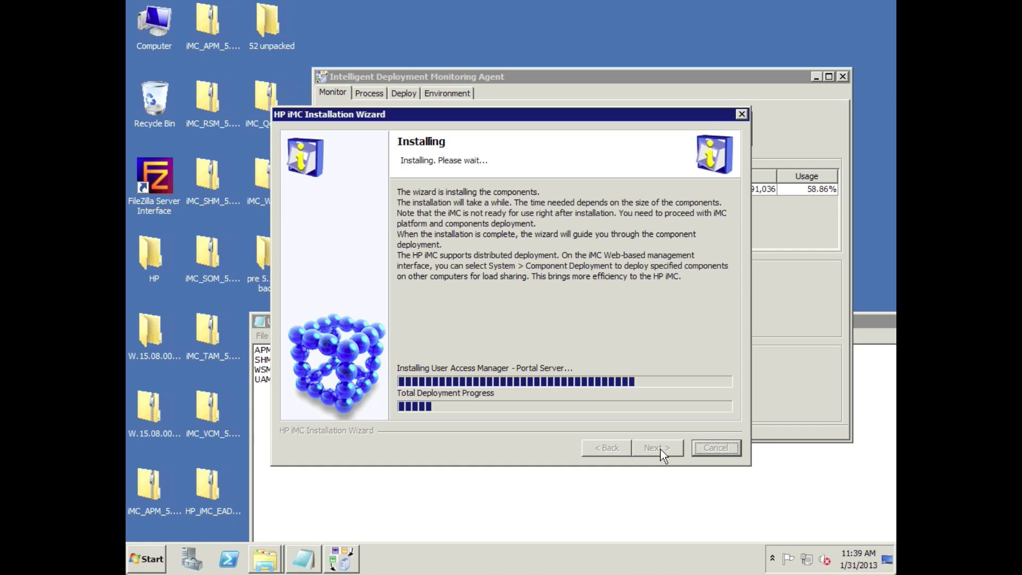
# Step: Type EAD on the empty line below UAM in the Notepad list, then go back to the installer
pyautogui.click(264, 394)
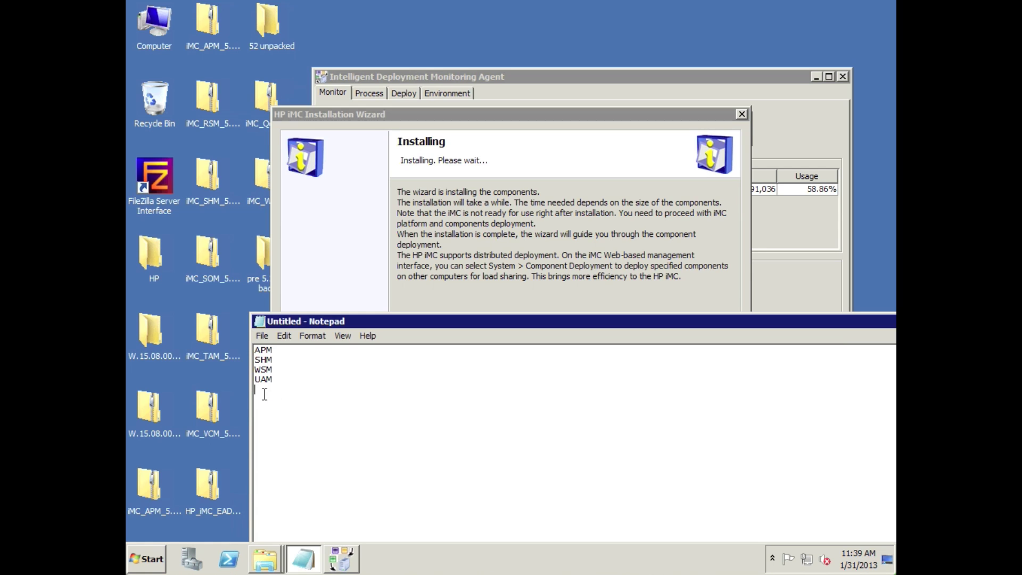
pyautogui.write('EAD')
pyautogui.click(487, 190)
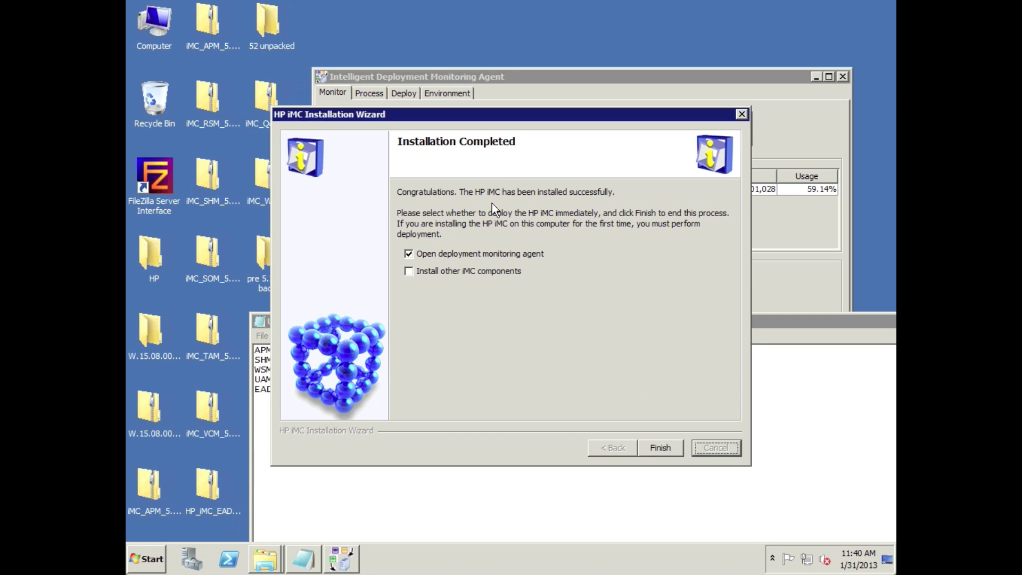
# Step: Tick Install other iMC components and finish the UAM installation
pyautogui.click(408, 271)
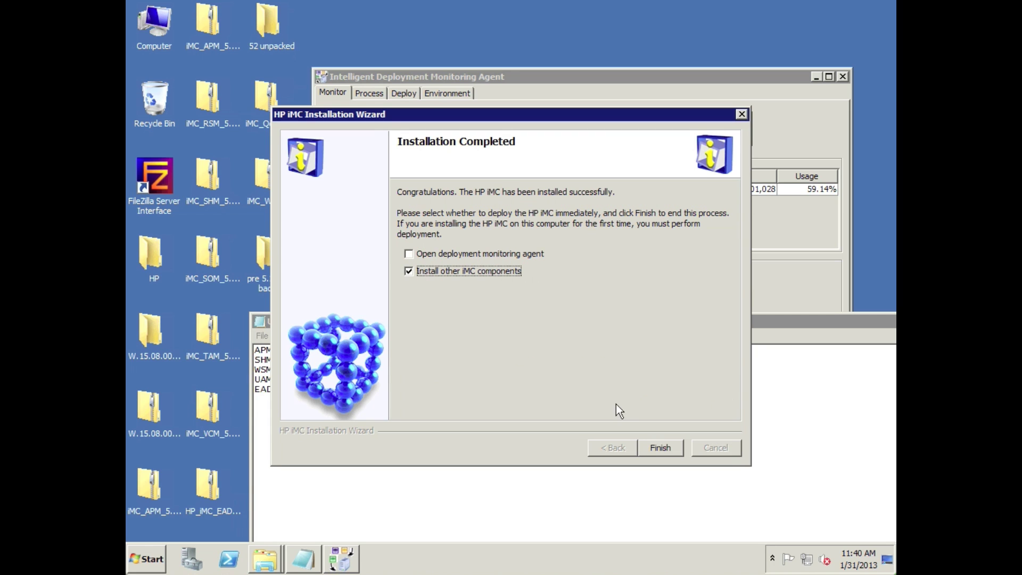
pyautogui.click(655, 447)
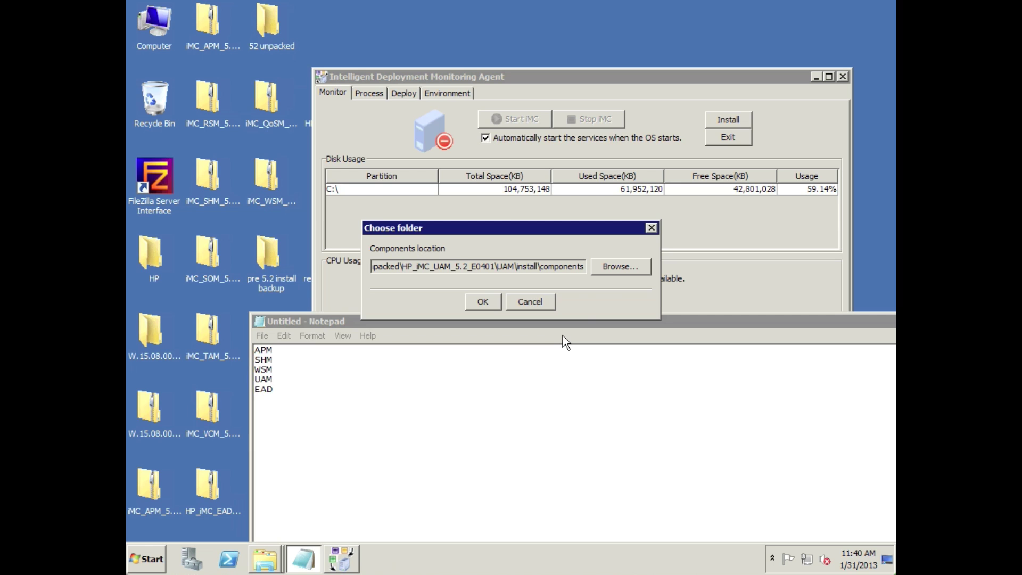
# Step: Point the components location to HP_iMC_EAD_5.2_E0401\EAD\install\components and confirm it
pyautogui.click(613, 266)
pyautogui.click(620, 147)
pyautogui.click(620, 147)
pyautogui.click(621, 147)
pyautogui.click(621, 147)
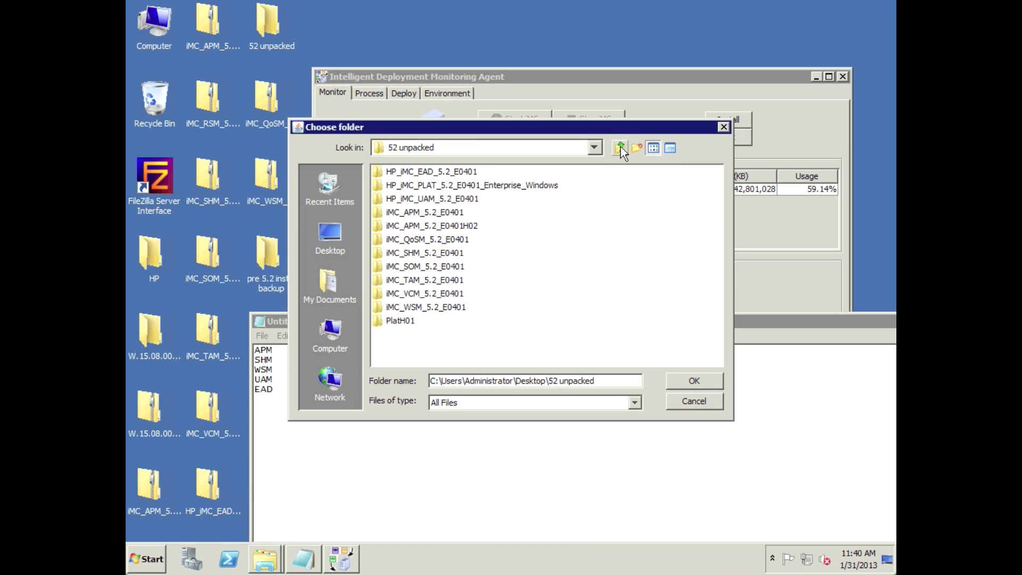
pyautogui.doubleClick(454, 172)
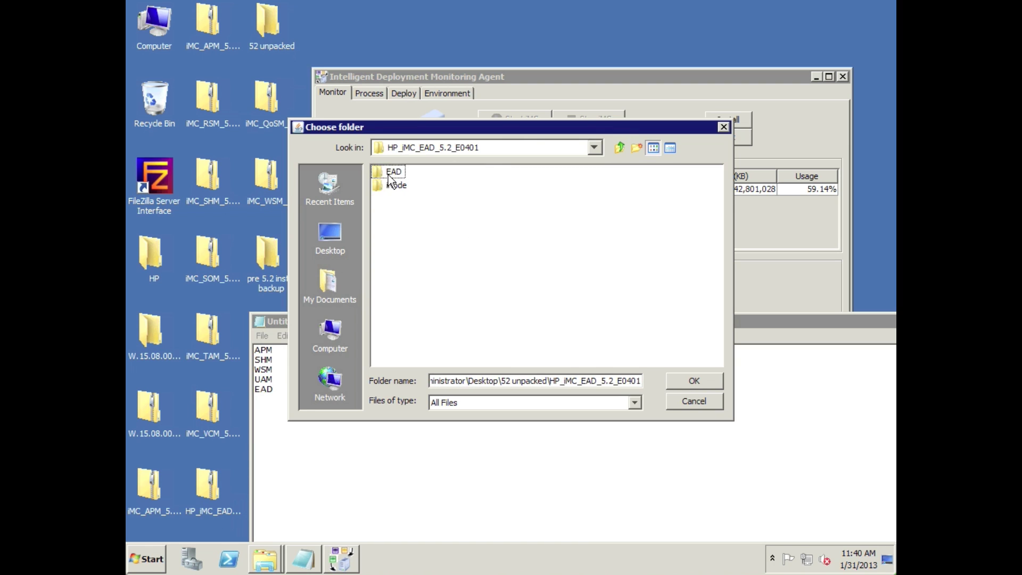
pyautogui.doubleClick(389, 175)
pyautogui.doubleClick(387, 170)
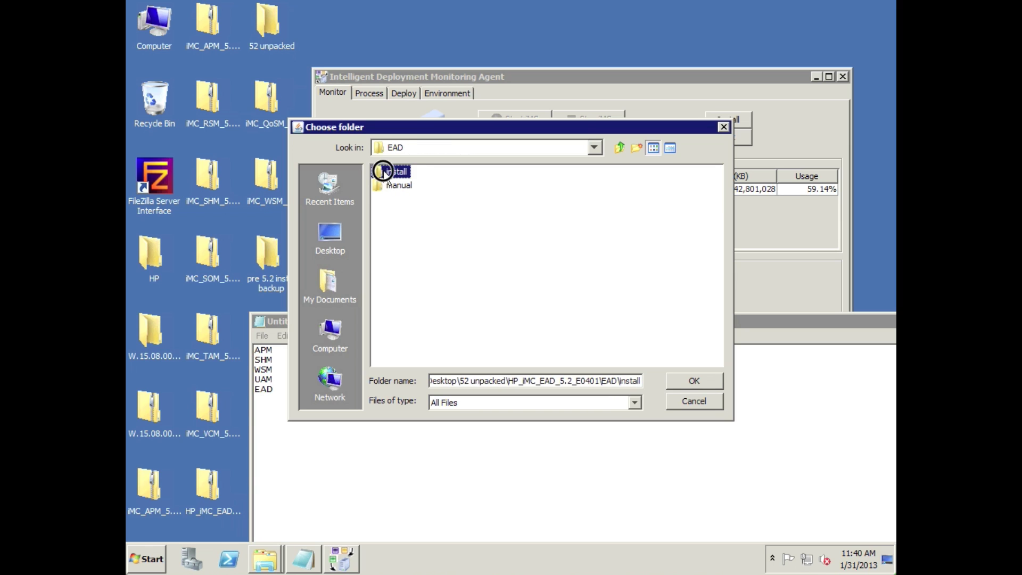
pyautogui.click(681, 381)
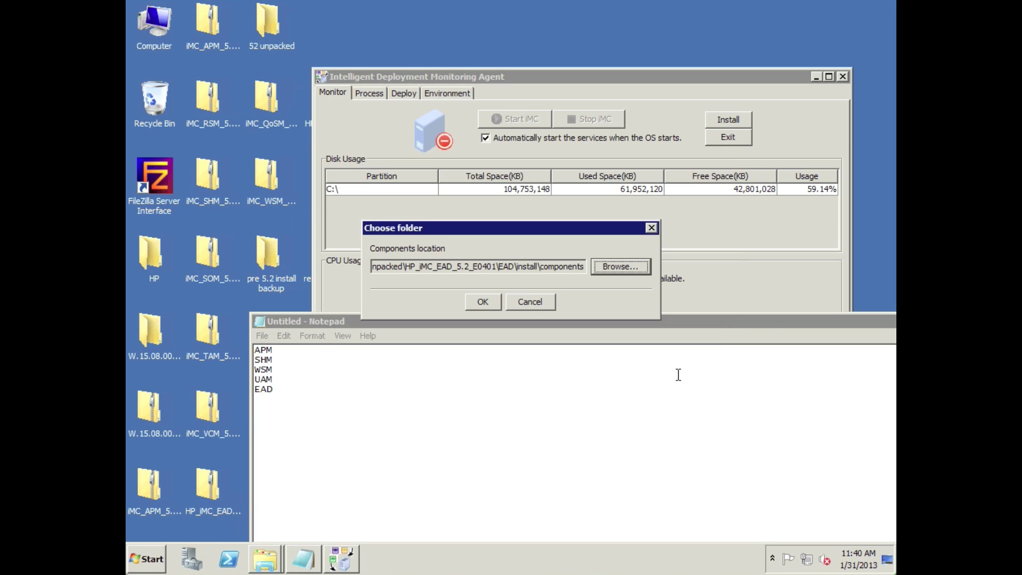
pyautogui.click(482, 301)
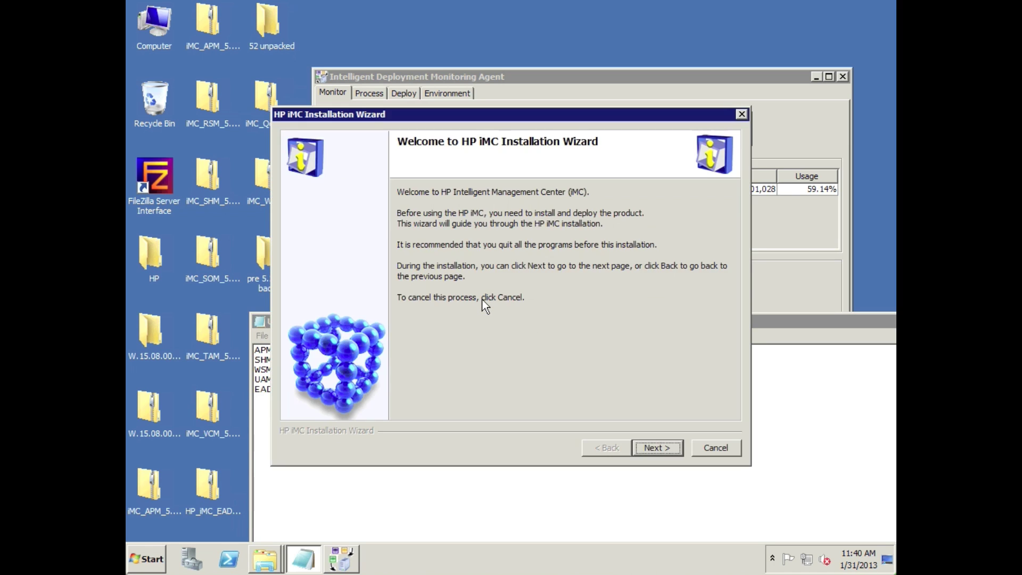
# Step: Accept the EAD licence, keep Deploy or upgrade at once, and install the Security Policy components
pyautogui.click(661, 450)
pyautogui.click(647, 408)
pyautogui.click(659, 447)
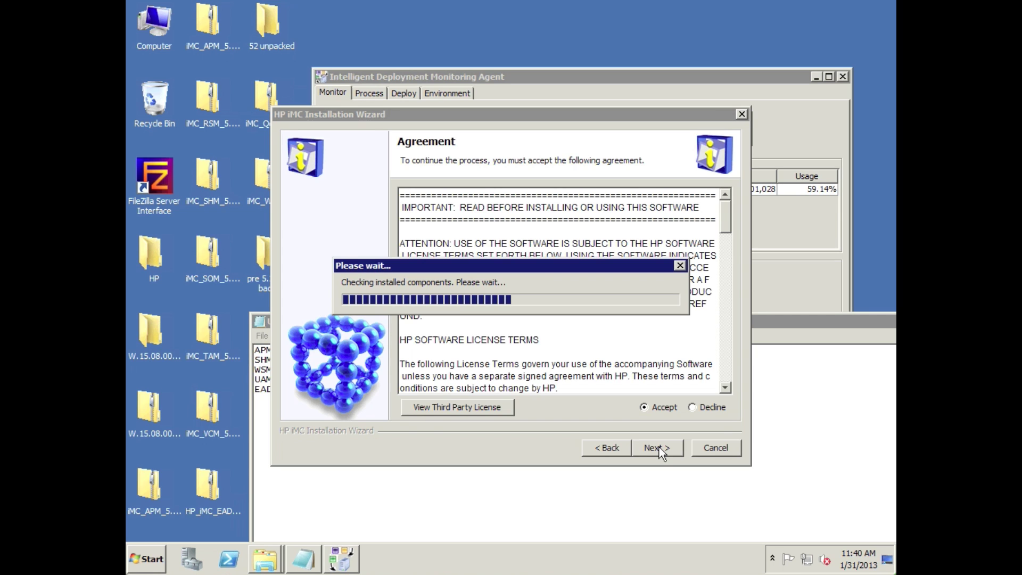
pyautogui.click(658, 447)
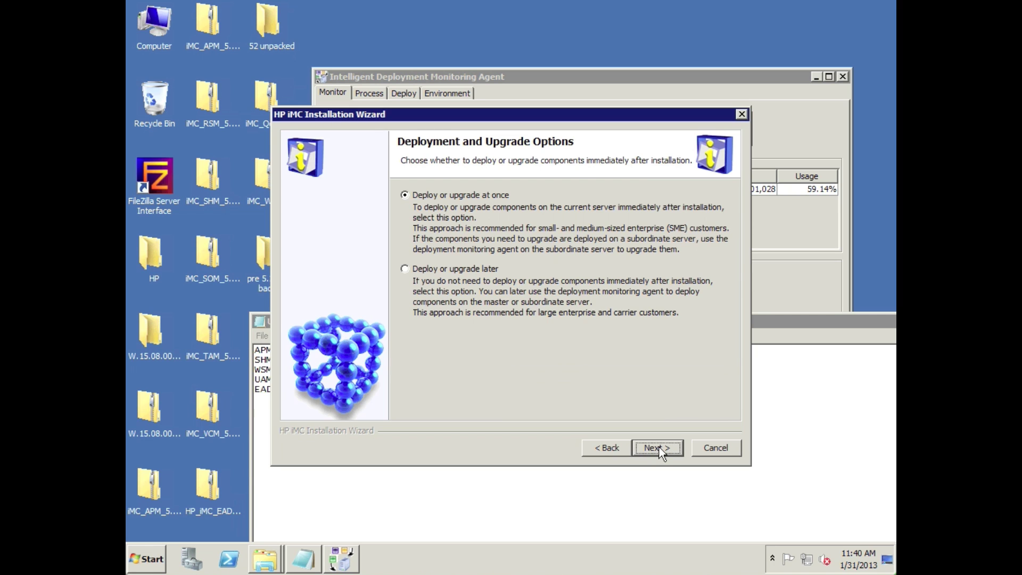
pyautogui.click(659, 448)
pyautogui.click(658, 448)
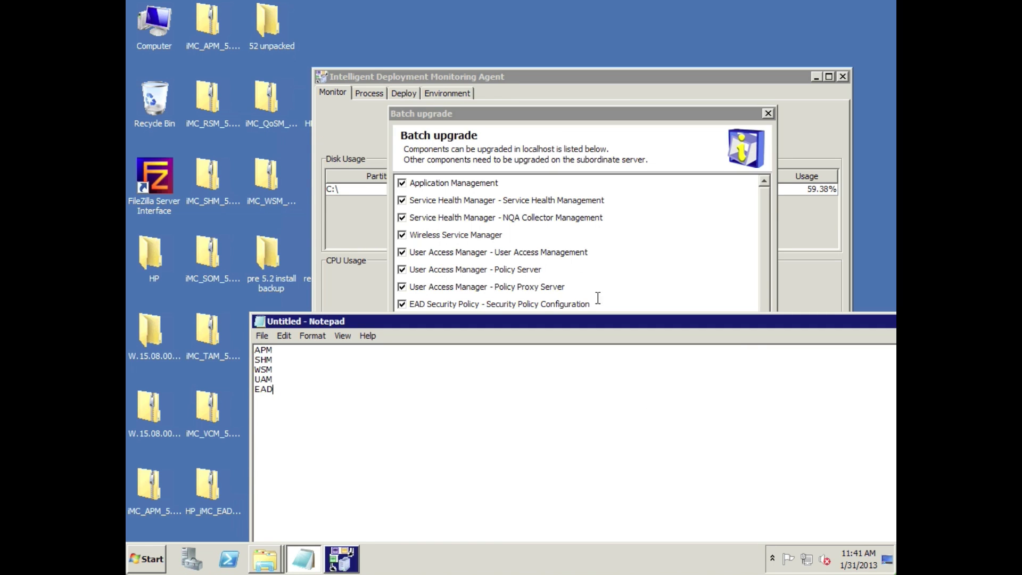
# Step: Run the batch upgrade with every listed component checked until it reports success
pyautogui.click(549, 110)
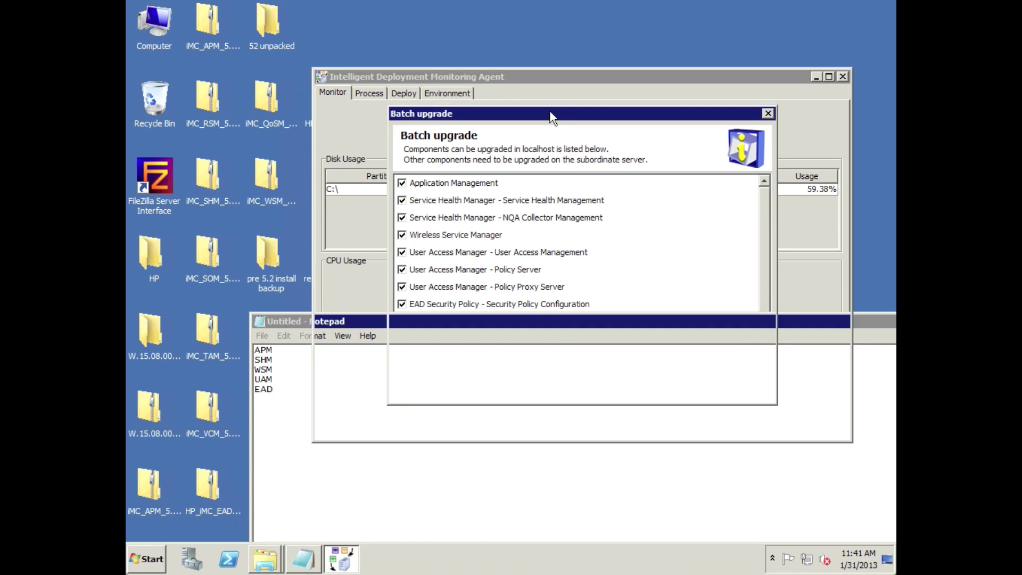
pyautogui.moveTo(764, 192)
pyautogui.mouseDown()
pyautogui.moveTo(769, 225)
pyautogui.moveTo(766, 180)
pyautogui.mouseUp()
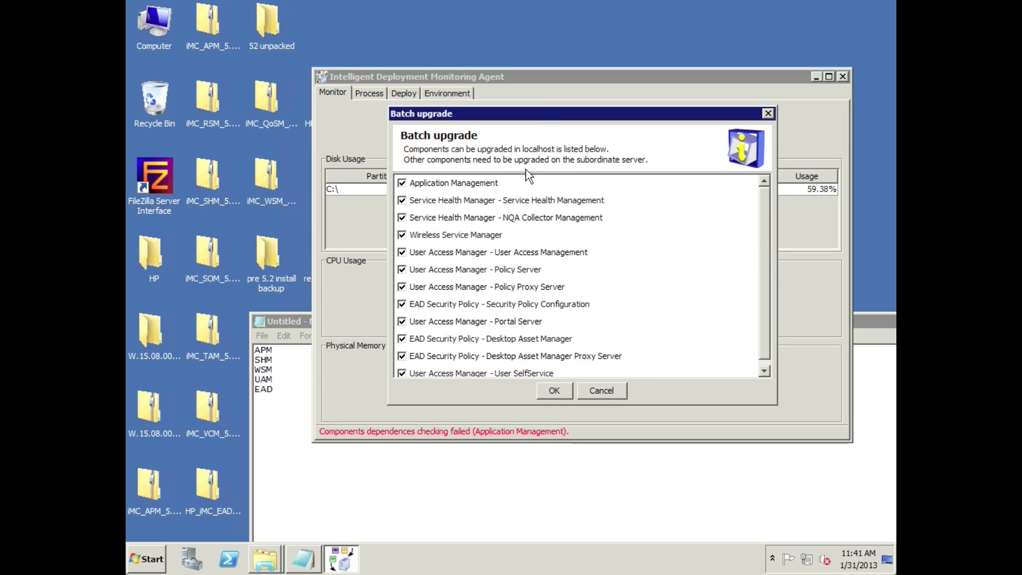
pyautogui.click(554, 391)
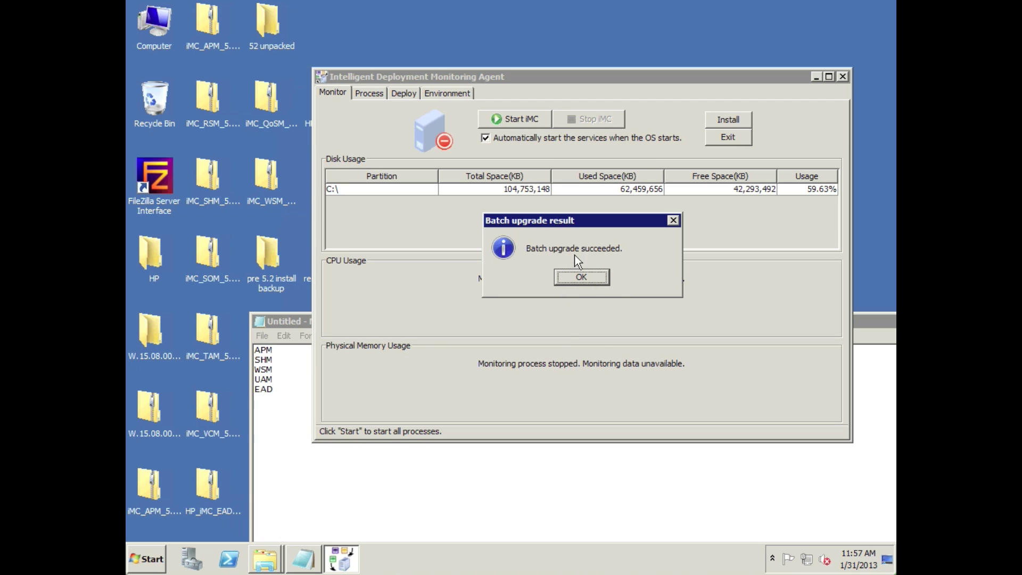
# Step: Dismiss the upgrade result, review the Deploy list, then Start iMC from the Monitor page
pyautogui.click(604, 275)
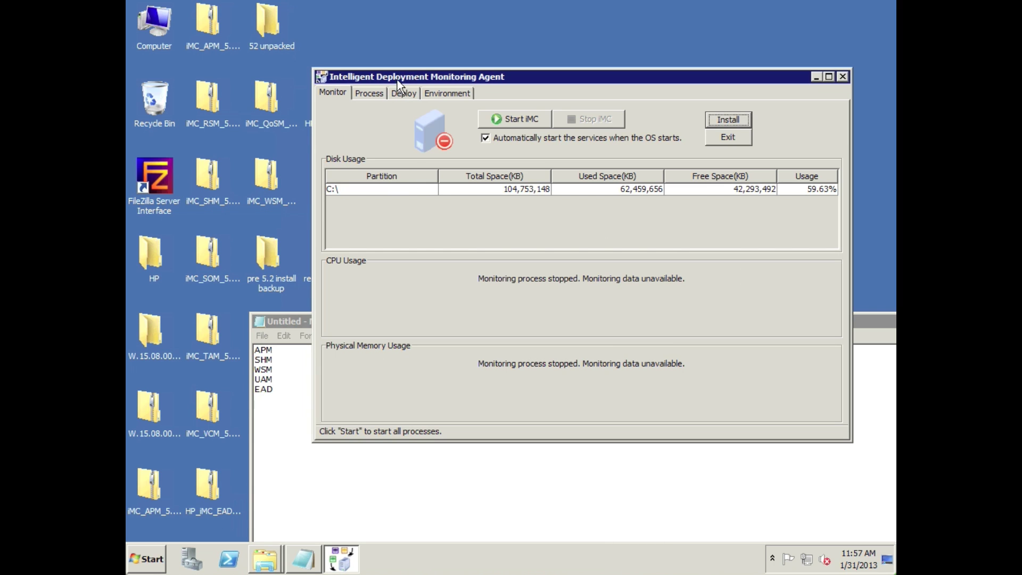
pyautogui.click(404, 92)
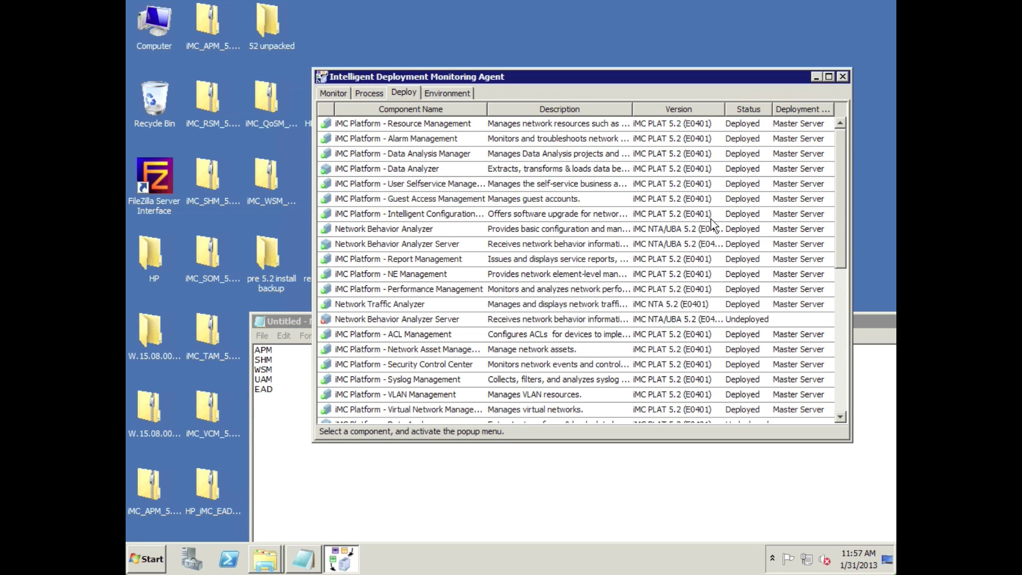
pyautogui.moveTo(841, 144); pyautogui.dragTo(843, 192)
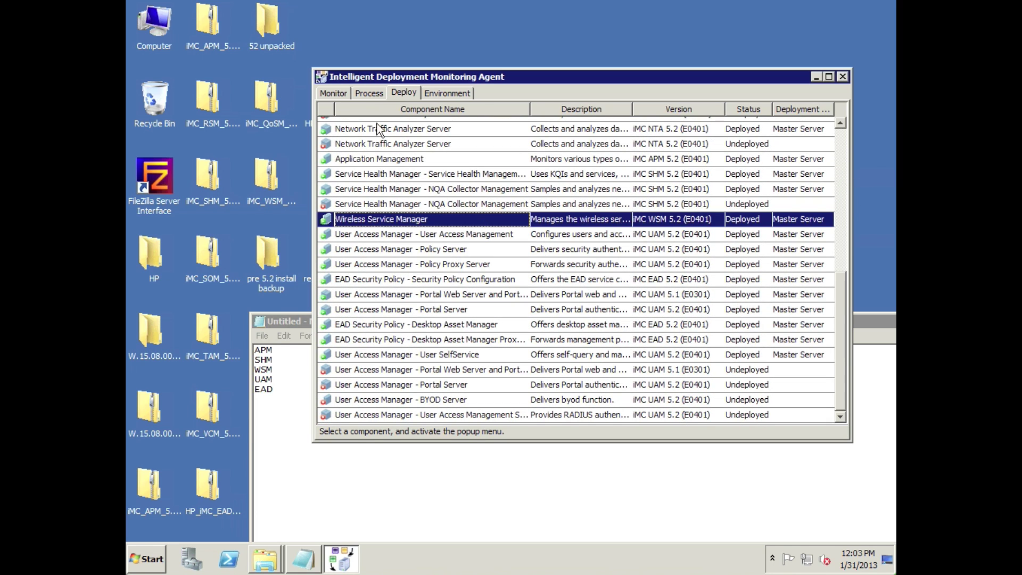
pyautogui.click(332, 93)
pyautogui.click(532, 117)
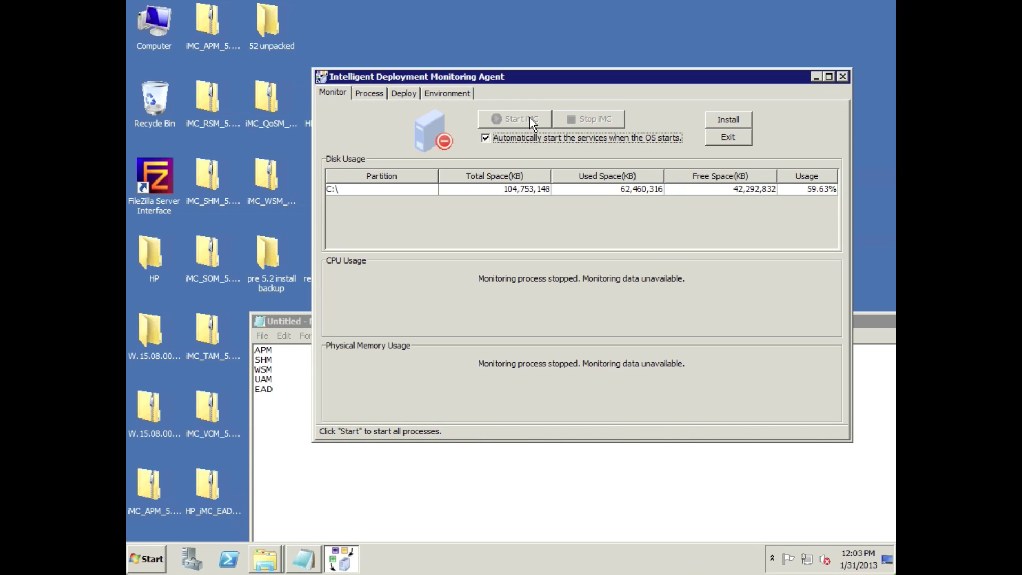